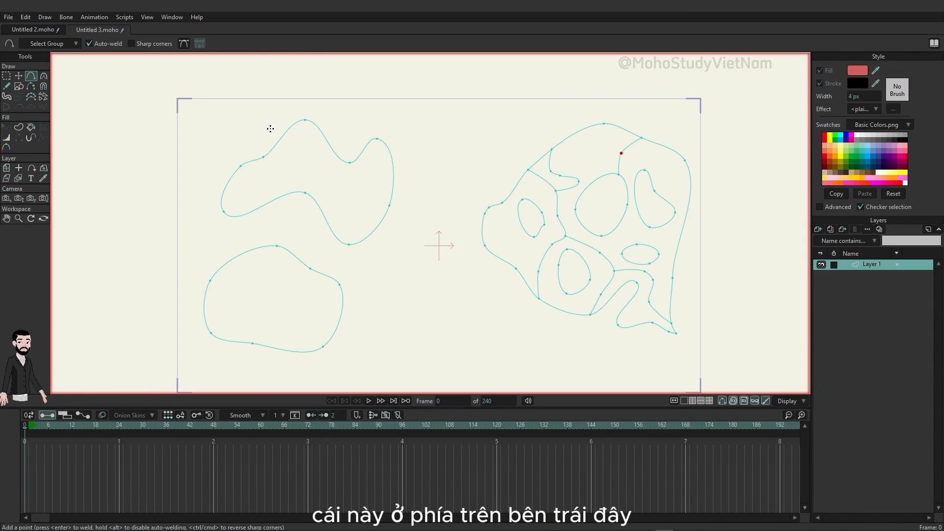
- Create a shape with both red fill and black stroke from the closed outline at the artboard's upper left, and clear the selection
scroll(265, 150, up, 1)
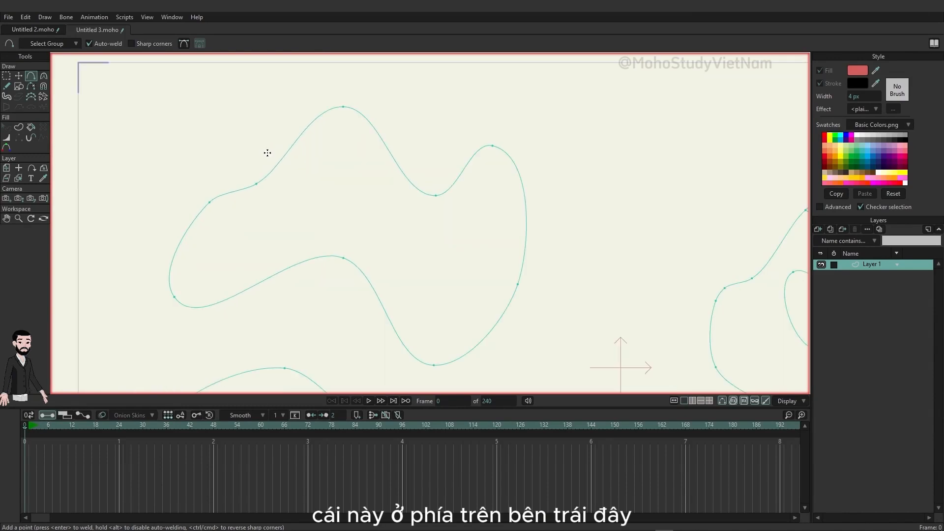
drag(257, 148, 298, 152)
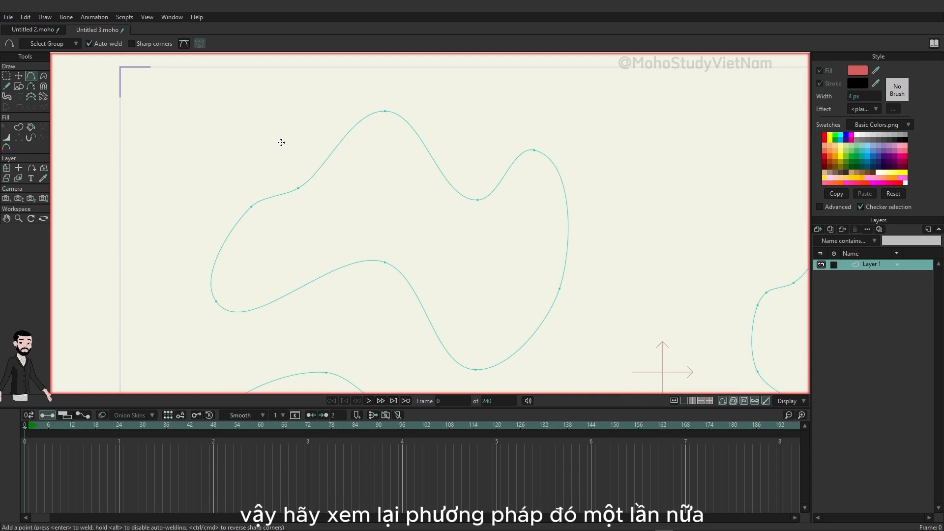
click(18, 128)
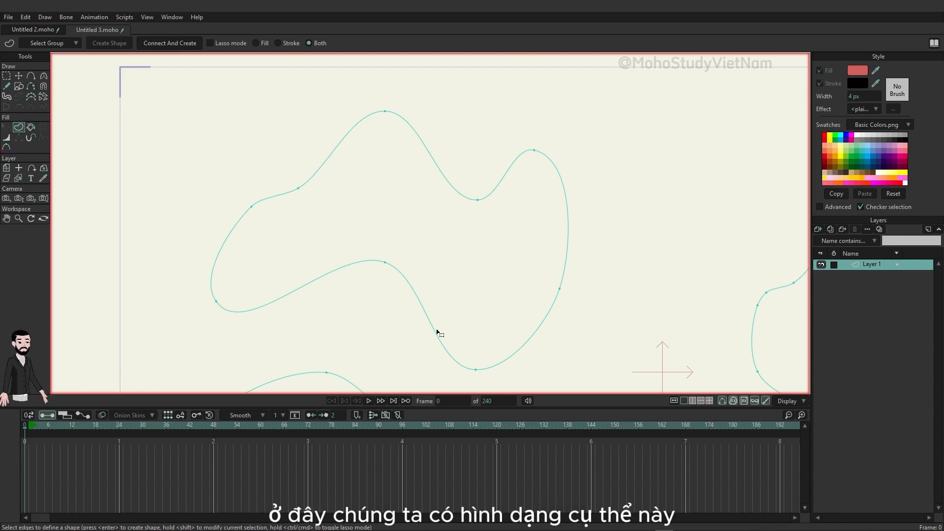
mouse_move(150, 76)
mouse_down()
mouse_move(389, 239)
mouse_move(589, 319)
mouse_move(578, 374)
mouse_up()
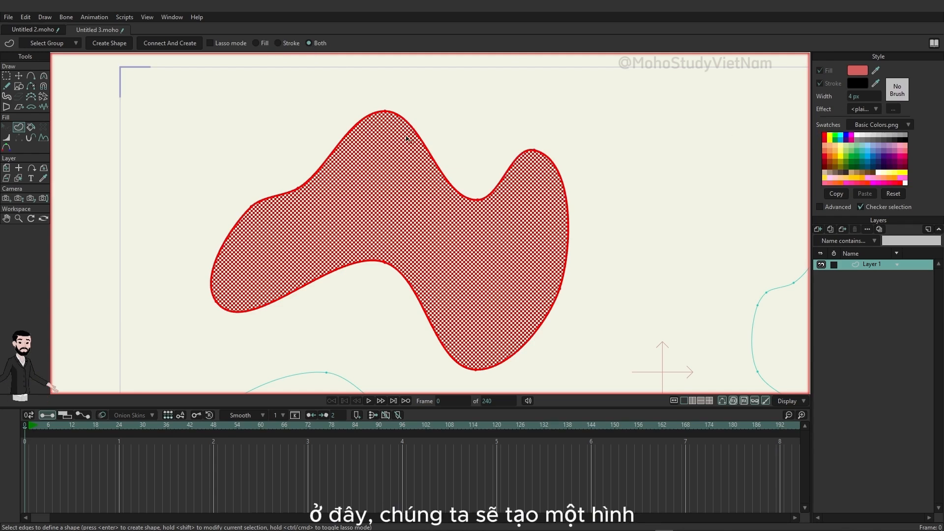
click(99, 46)
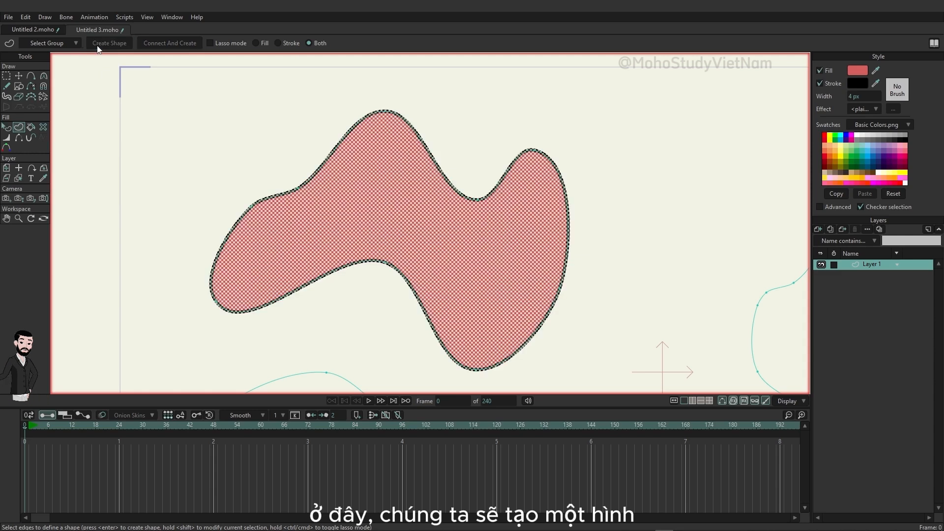
click(7, 77)
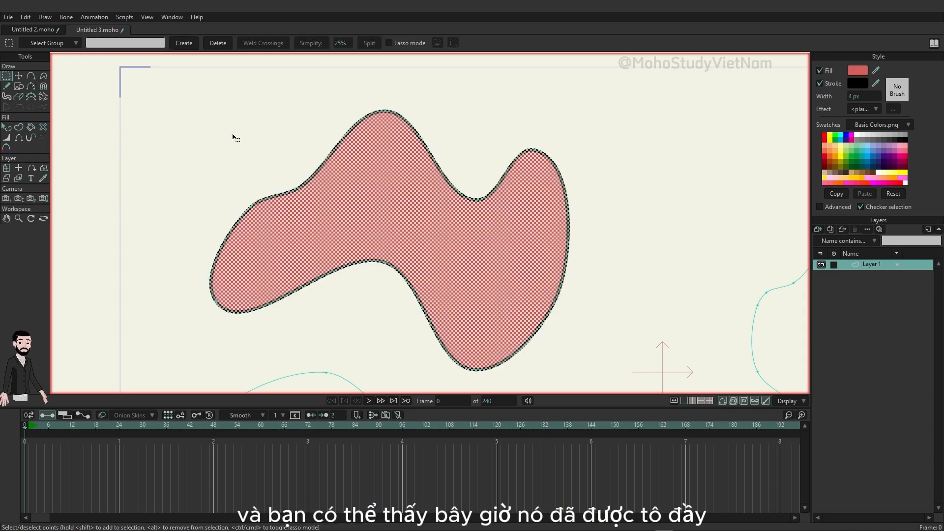
click(293, 212)
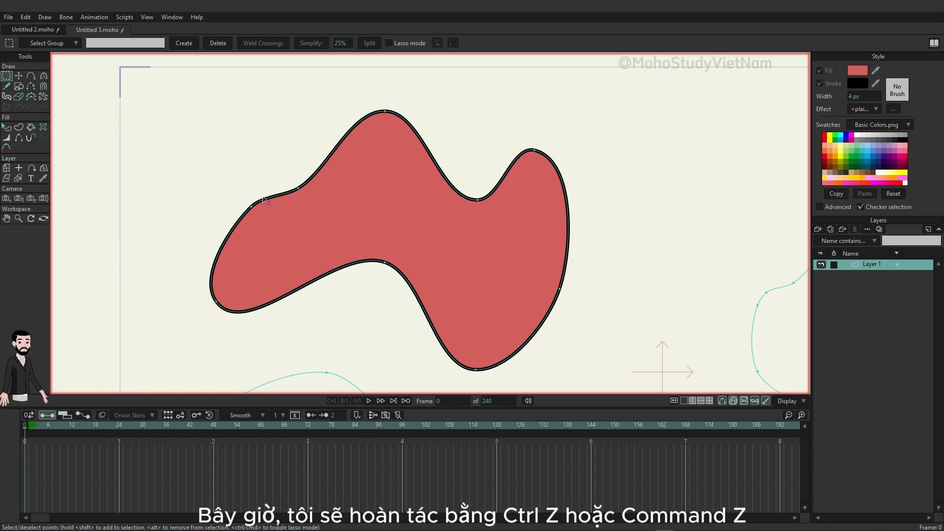
- Undo the created shape and fill the same outline with the Paint Bucket, applying both fill and stroke
key(ctrl+z)
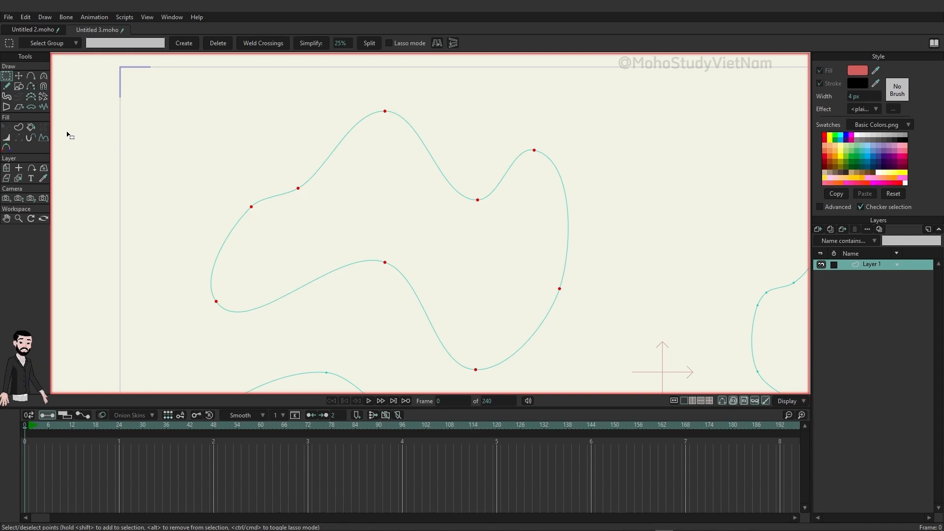
click(30, 128)
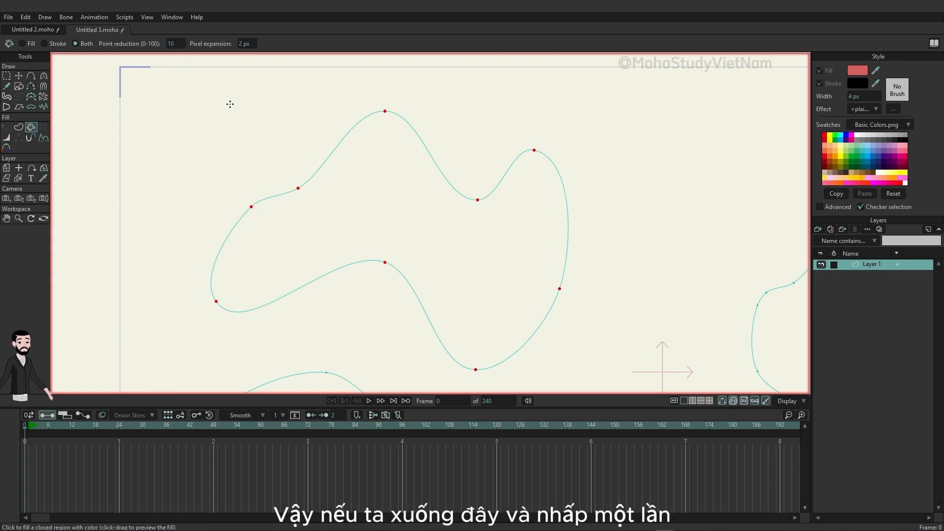
click(350, 186)
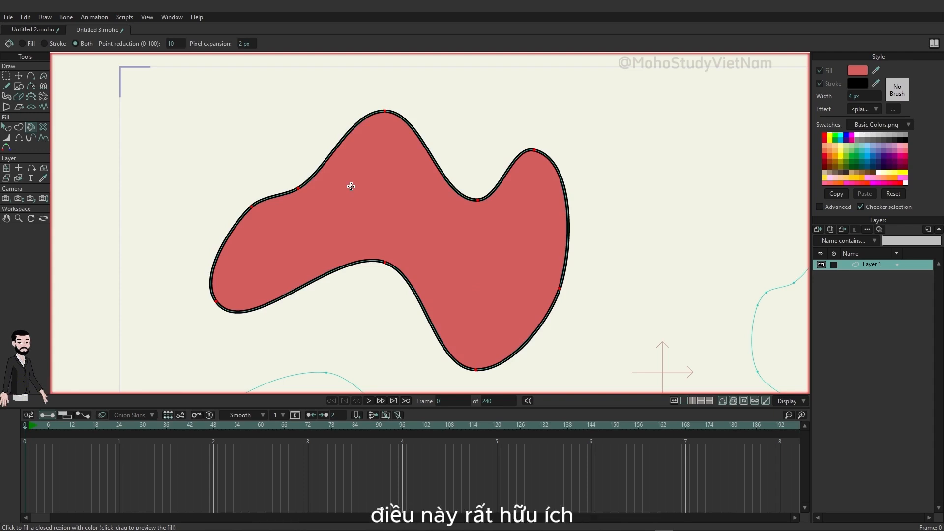
key(ctrl+z)
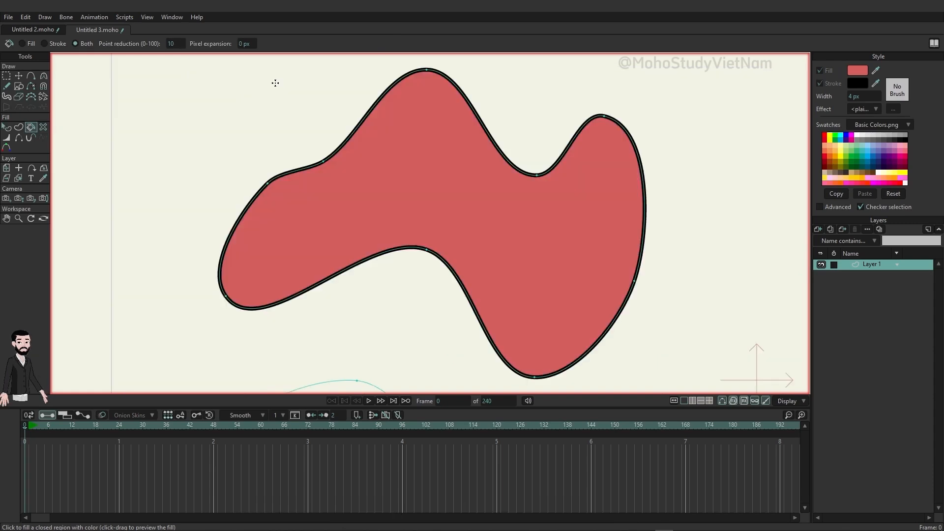
- Remove the outline's fill and stroke with the Delete Shape tool and undo the removal
click(46, 128)
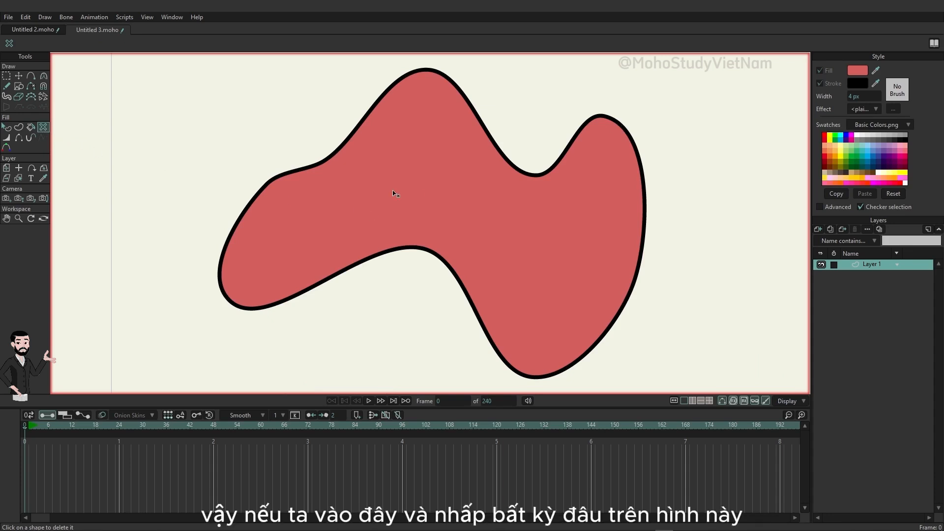
click(399, 175)
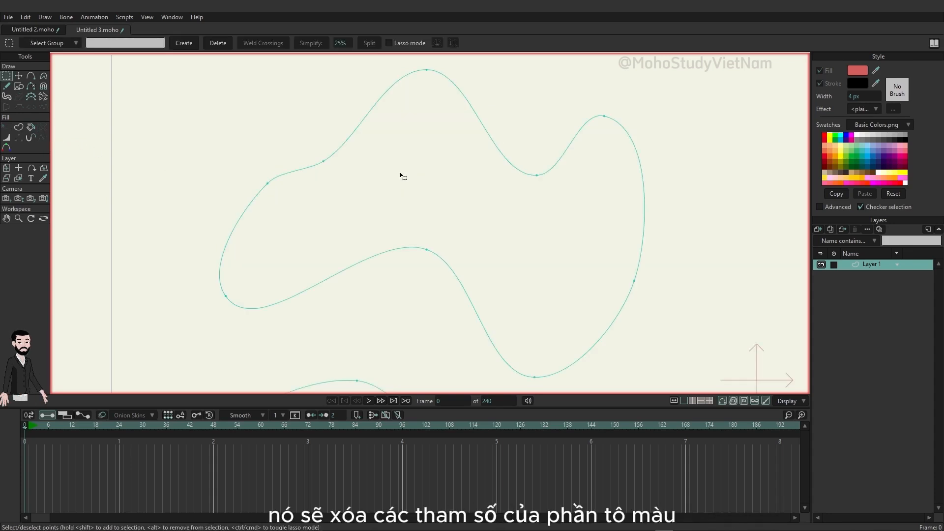
key(ctrl+z)
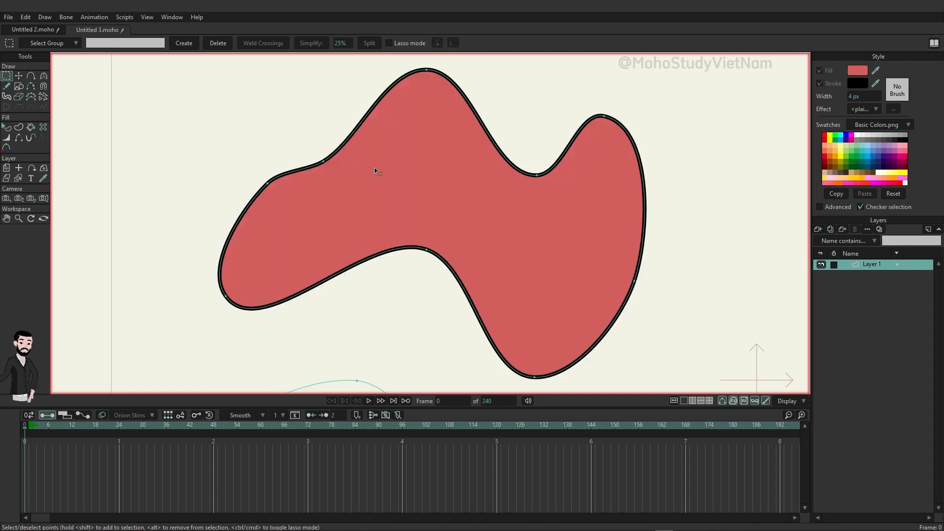
- Thicken the stroke at the point midway up the shape's left slope and set the adjacent lower point's line width to 66%
click(9, 139)
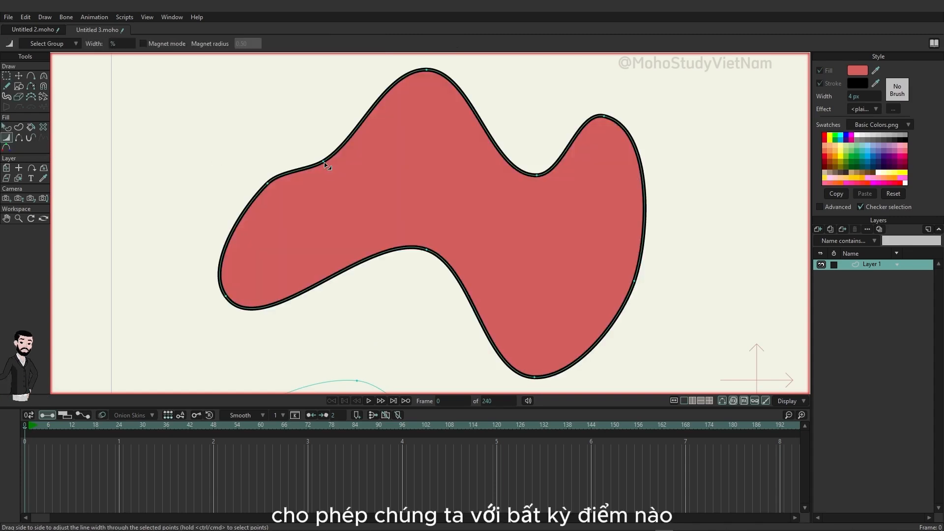
mouse_move(324, 165)
mouse_down()
mouse_move(471, 174)
mouse_move(363, 177)
mouse_move(415, 168)
mouse_move(372, 172)
mouse_move(392, 172)
mouse_up()
mouse_move(270, 185)
mouse_down()
mouse_move(348, 173)
mouse_move(472, 176)
mouse_move(274, 192)
mouse_up()
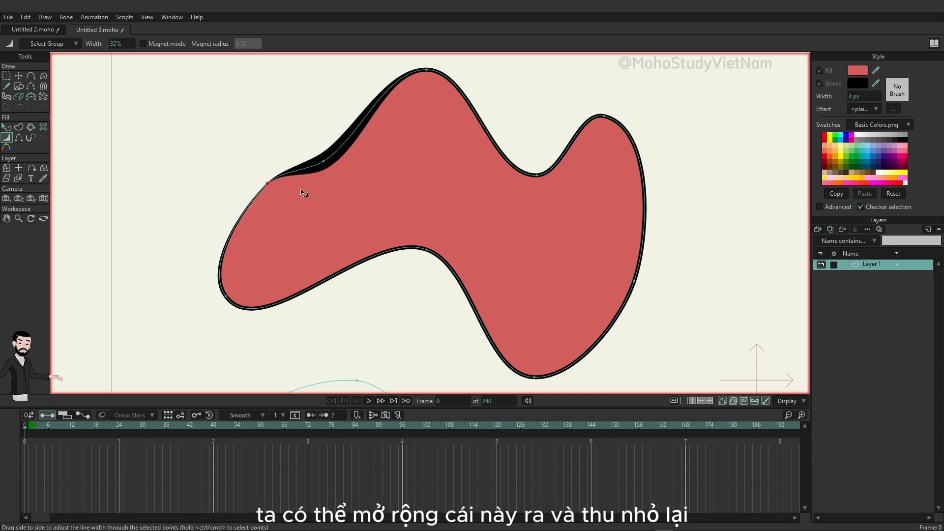
mouse_move(329, 165)
mouse_down()
mouse_move(264, 169)
mouse_move(327, 158)
mouse_move(290, 188)
mouse_move(299, 185)
mouse_move(281, 185)
mouse_up()
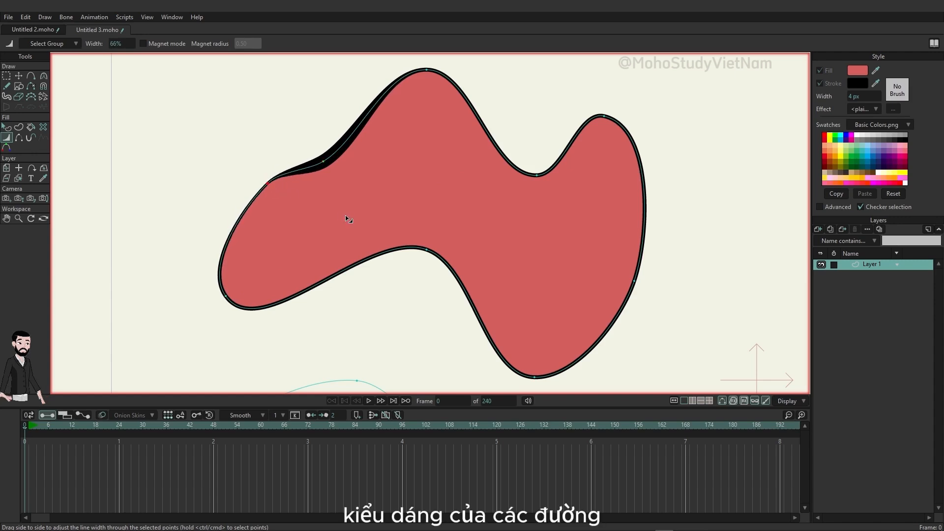
- Try hiding the edge beside the thickened point with Hide Edge and adjusting the outline with Stroke Exposure
click(22, 140)
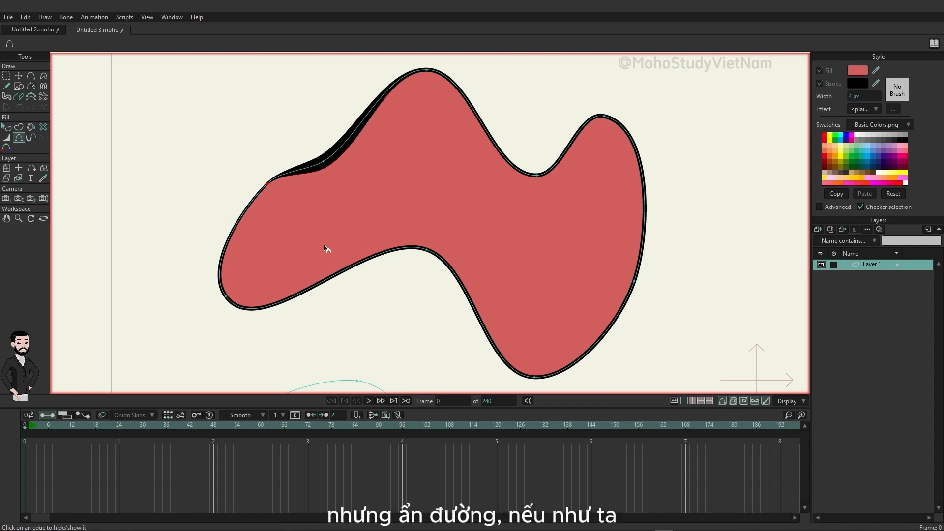
click(309, 170)
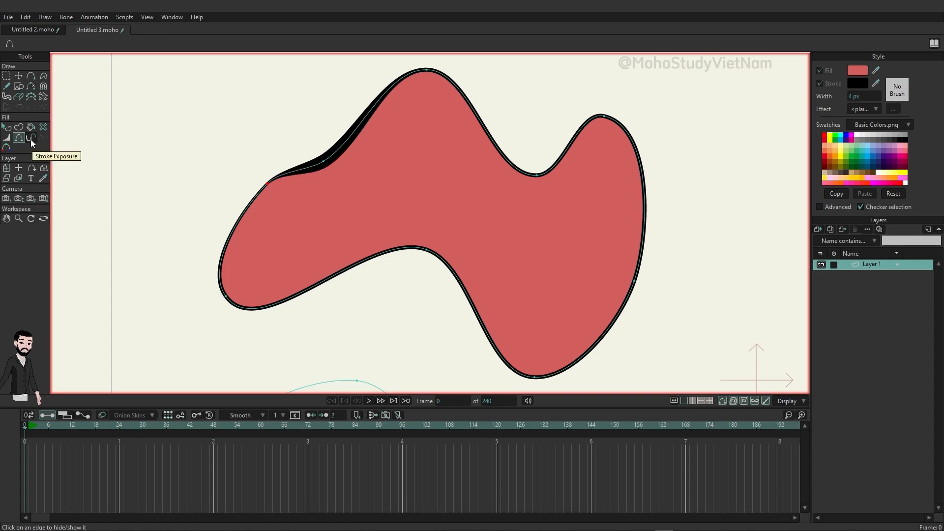
click(30, 139)
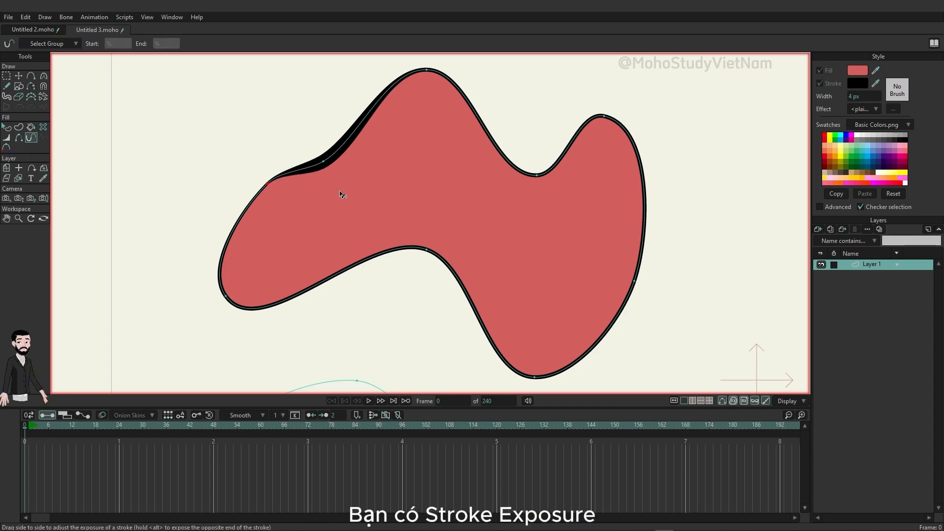
mouse_move(267, 184)
mouse_down()
mouse_move(238, 204)
mouse_move(257, 194)
mouse_move(236, 198)
mouse_move(255, 192)
mouse_move(237, 193)
mouse_move(246, 193)
mouse_up()
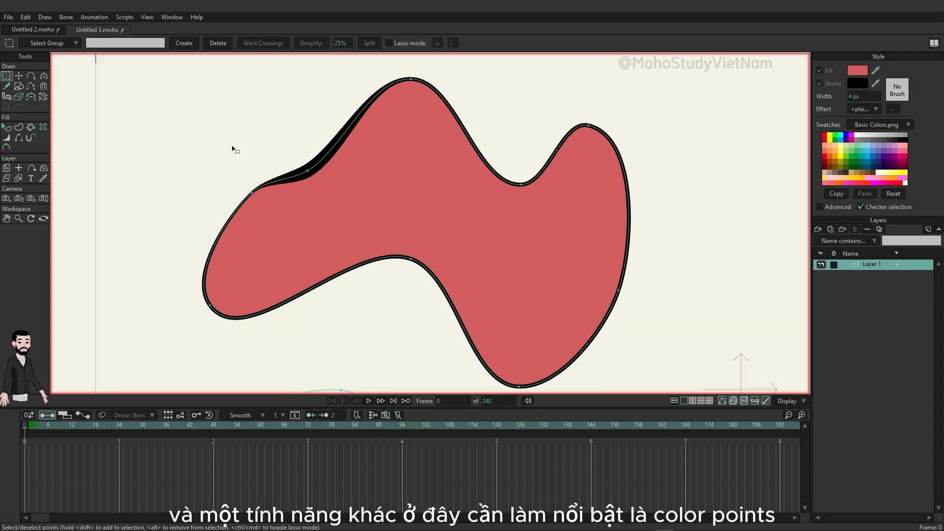
- Color the thickened point blue (3154E8) with Color Points and adjust its color strength to 0.99
click(7, 147)
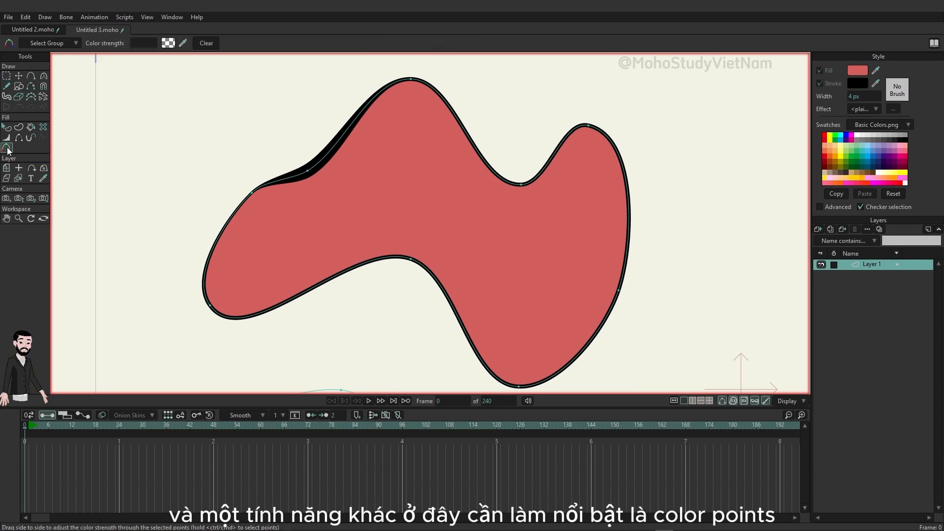
click(309, 172)
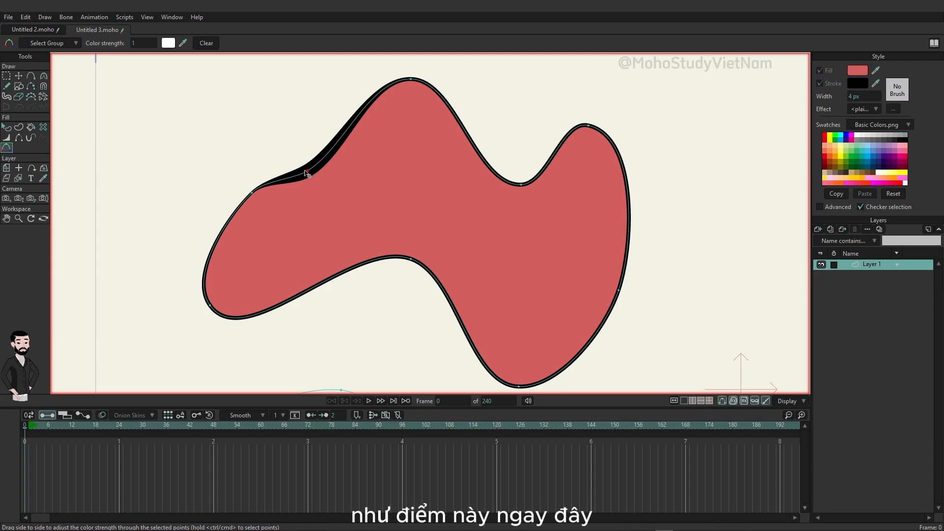
click(168, 43)
mouse_move(480, 222)
mouse_down()
mouse_move(476, 246)
mouse_move(448, 213)
mouse_move(432, 295)
mouse_move(419, 303)
mouse_move(415, 285)
mouse_move(458, 289)
mouse_move(471, 220)
mouse_up()
click(509, 254)
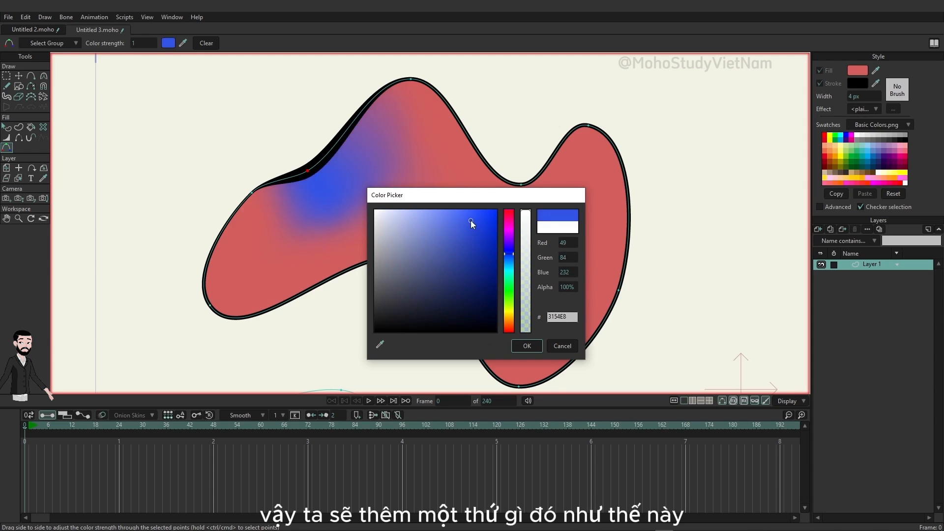
click(526, 346)
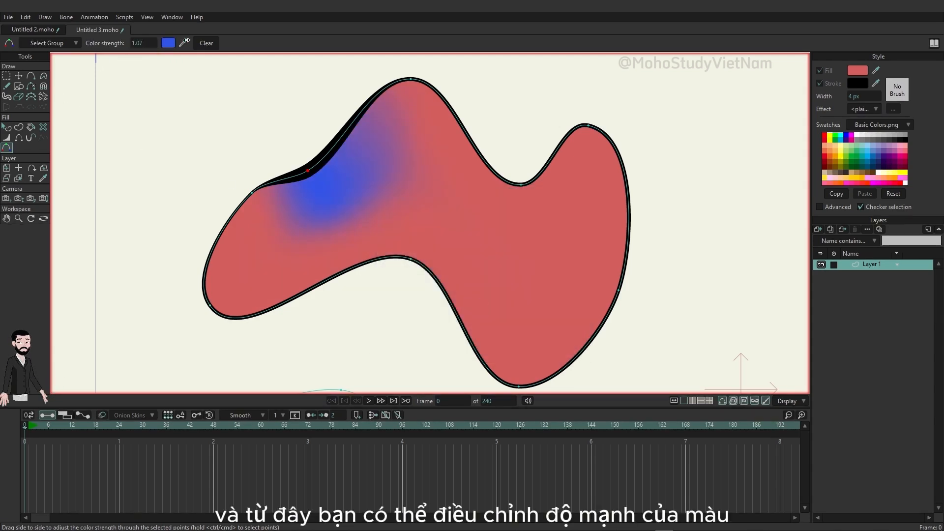
drag(199, 40, 793, 75)
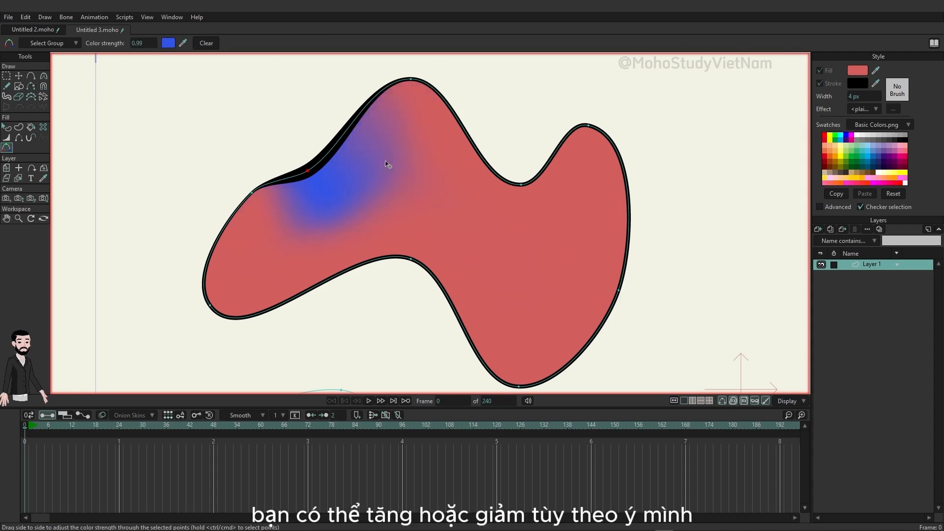
- Apply a green point color to the point at the shape's highest peak
ctrl+click(412, 81)
click(168, 45)
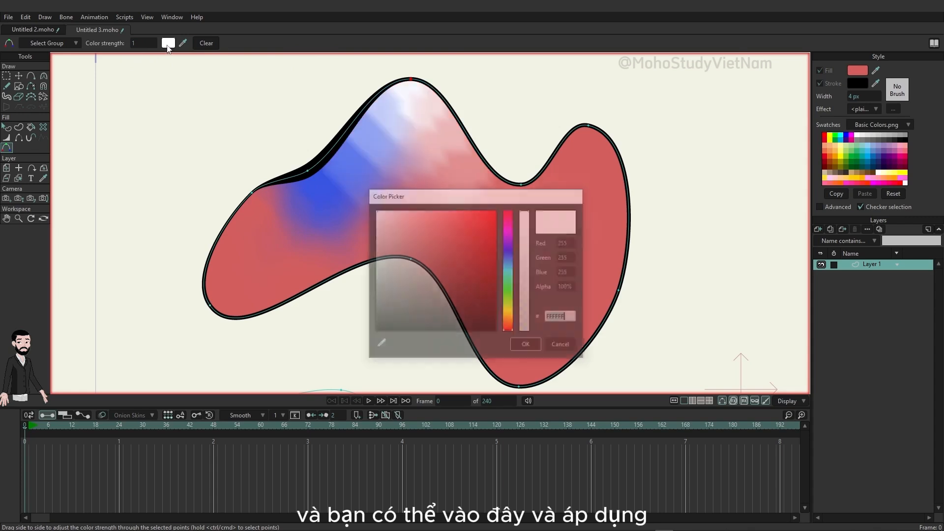
drag(510, 313, 511, 292)
click(458, 253)
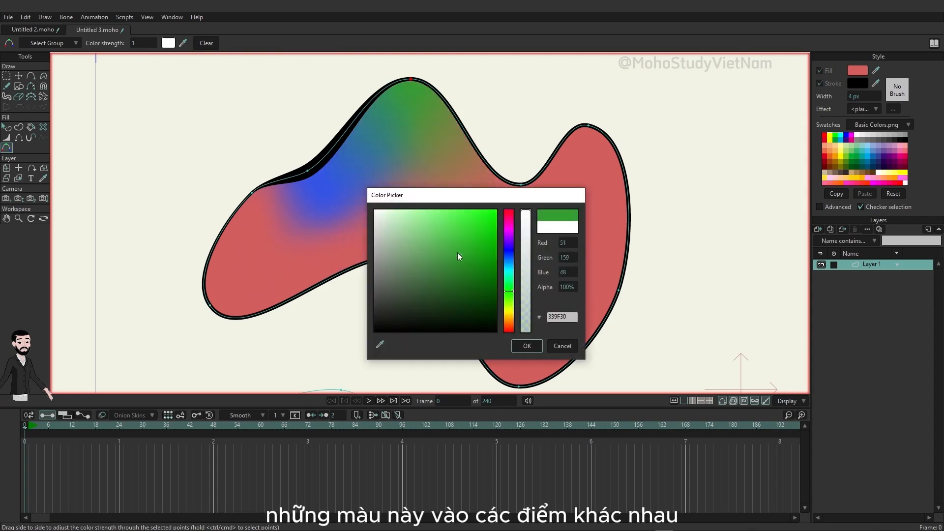
click(527, 346)
- Apply a golden-brown point color to the point in the valley between the shape's two peaks
ctrl+click(521, 186)
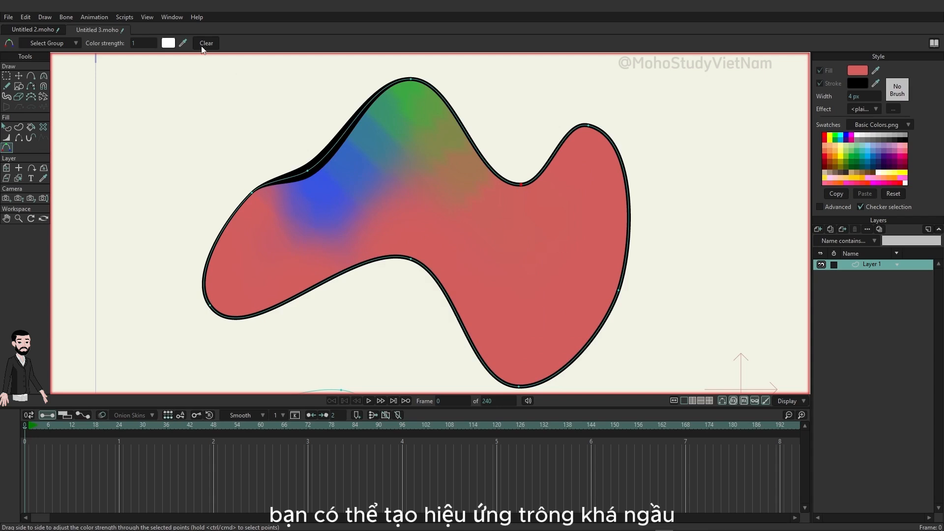
click(168, 43)
click(508, 315)
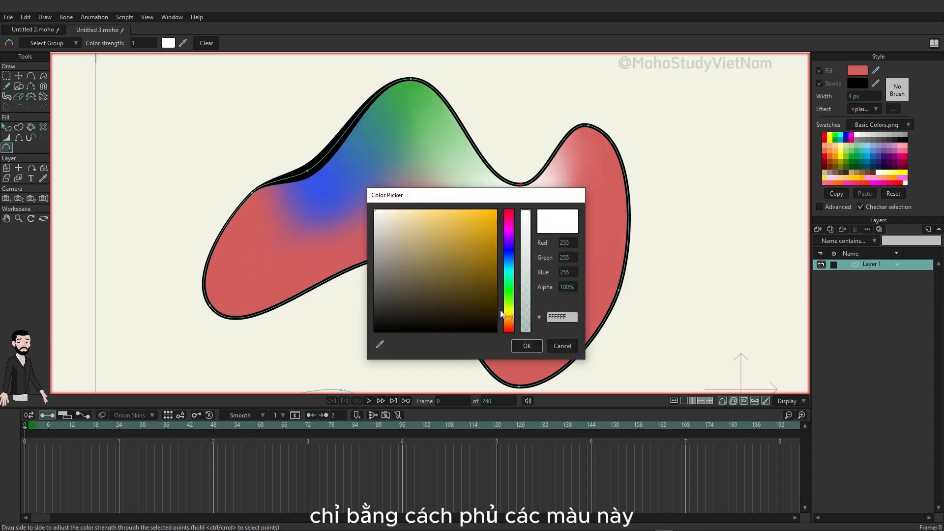
click(476, 255)
click(473, 247)
click(525, 347)
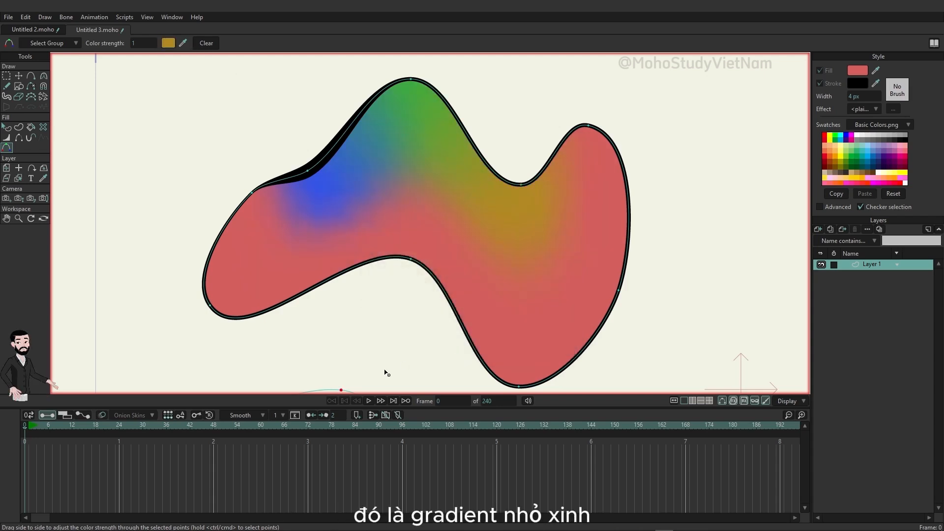
- Move the green peak point to the right to stretch the gradient, and delete the whole shape
click(19, 76)
drag(413, 79, 533, 62)
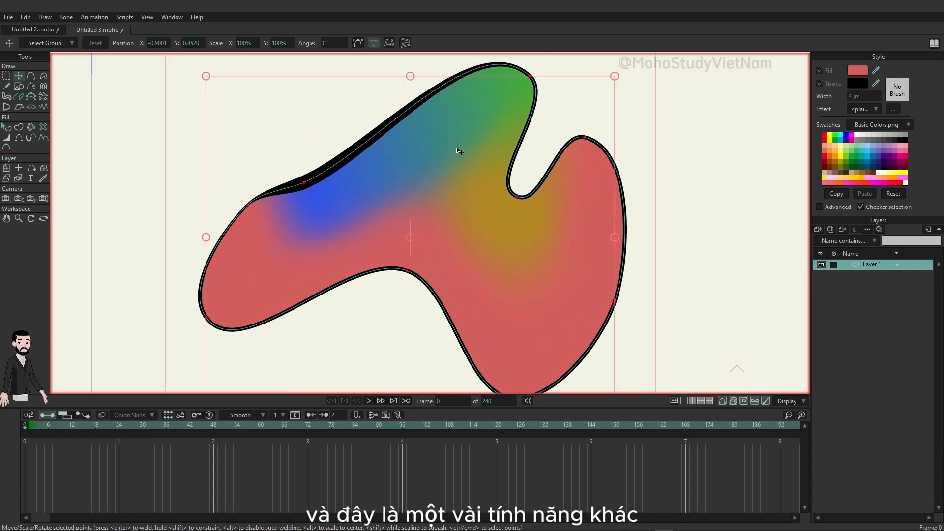
key(Delete)
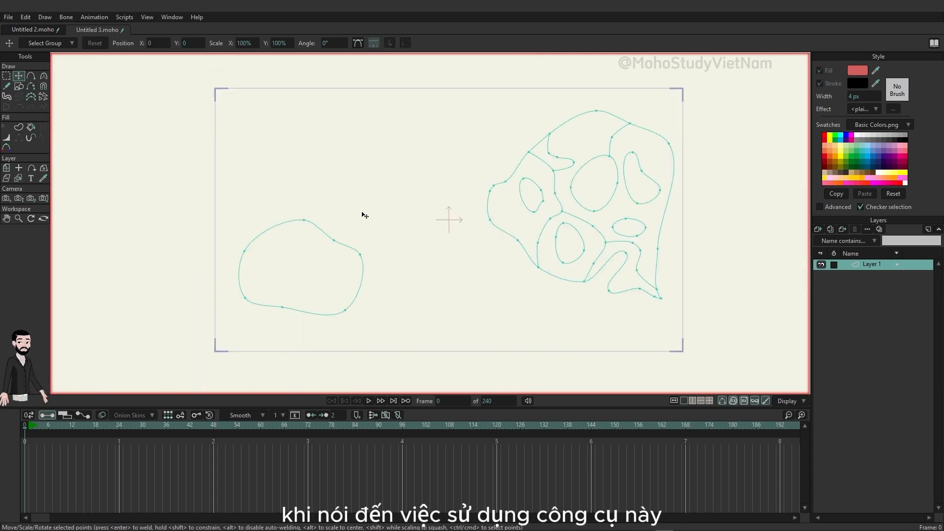
- Draw a small closed rounded curve of points inside the blob outline using Add Point
scroll(364, 215, up, 5)
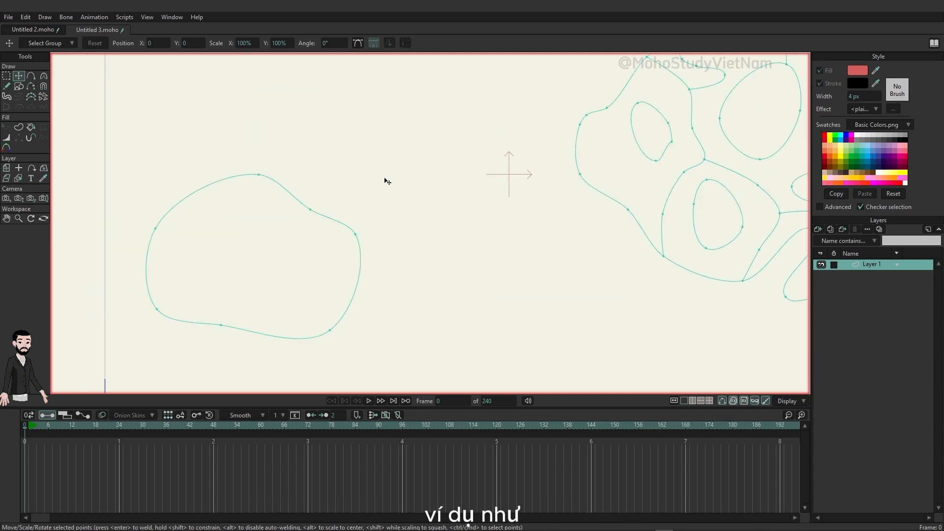
scroll(410, 229, up, 1)
scroll(516, 217, up, 2)
drag(411, 228, 595, 157)
scroll(630, 176, down, 1)
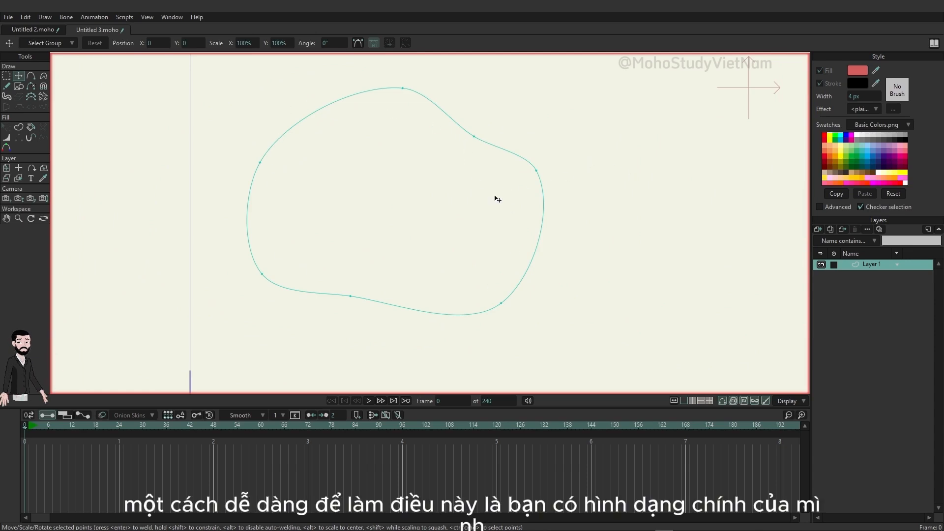
click(31, 76)
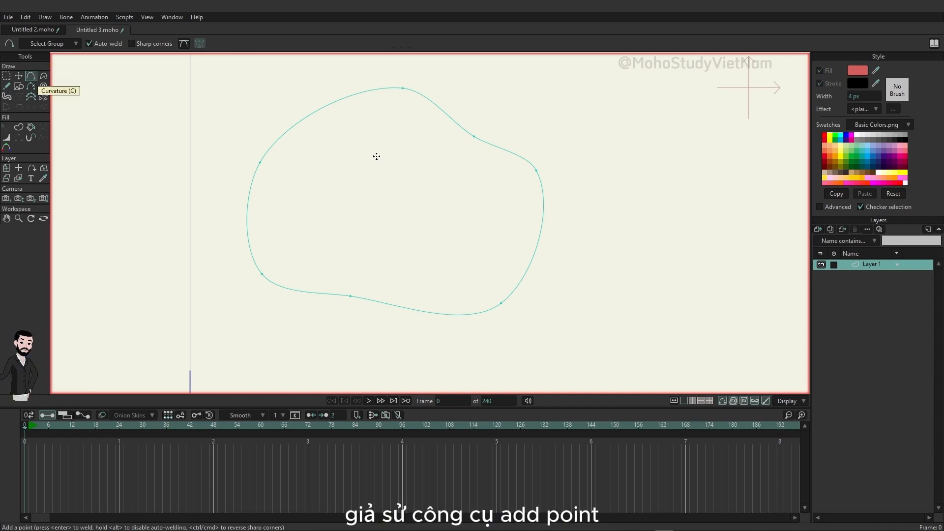
drag(376, 157, 355, 161)
click(342, 209)
click(418, 249)
click(458, 200)
click(428, 182)
click(396, 160)
click(376, 157)
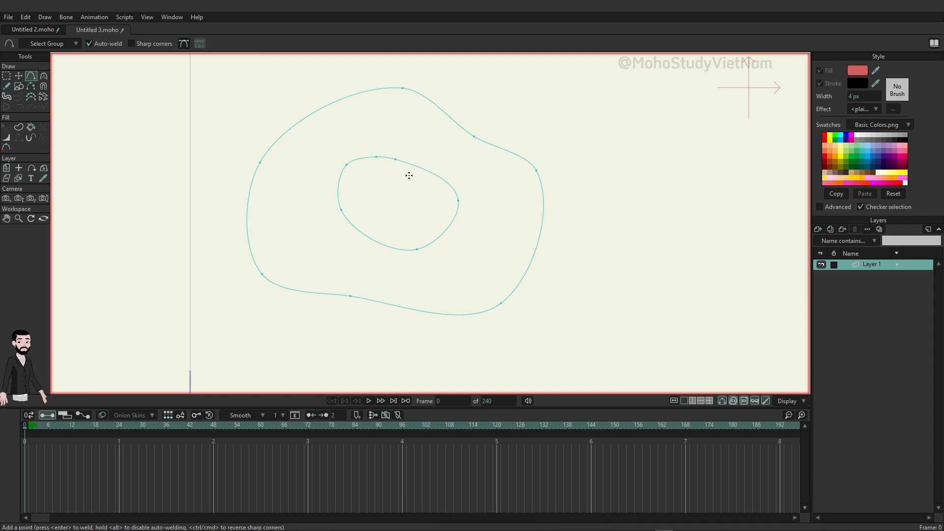
- Create a filled and stroked shape from both blob outlines with the inner one as a hole, and raise a point on the hole's upper edge
click(23, 129)
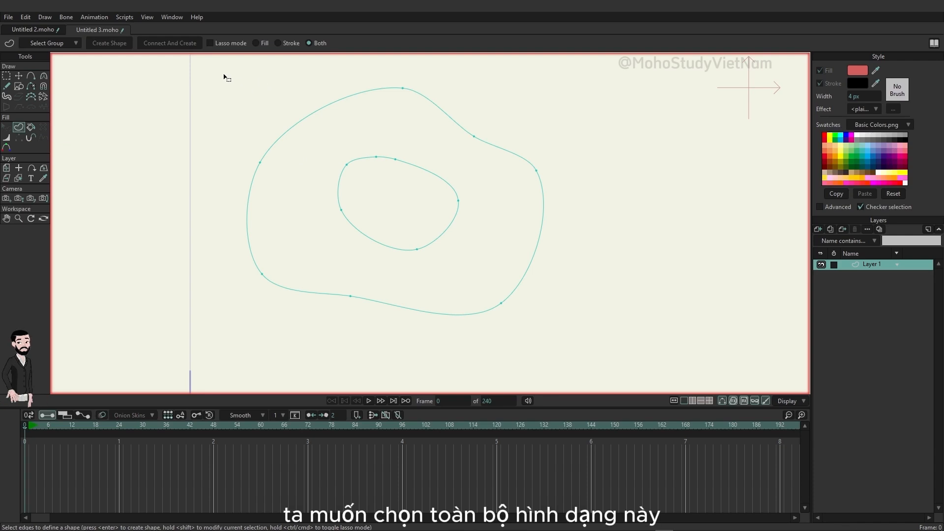
drag(223, 69, 592, 336)
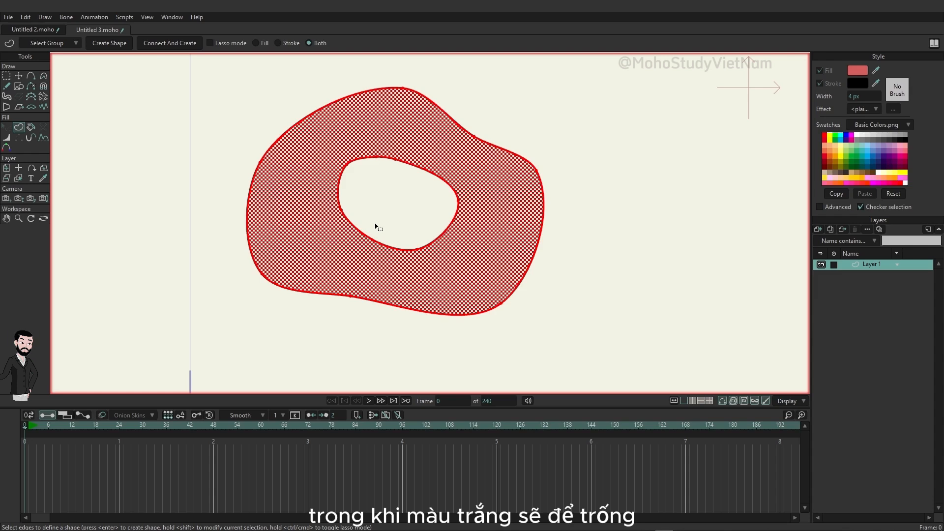
click(109, 46)
click(614, 178)
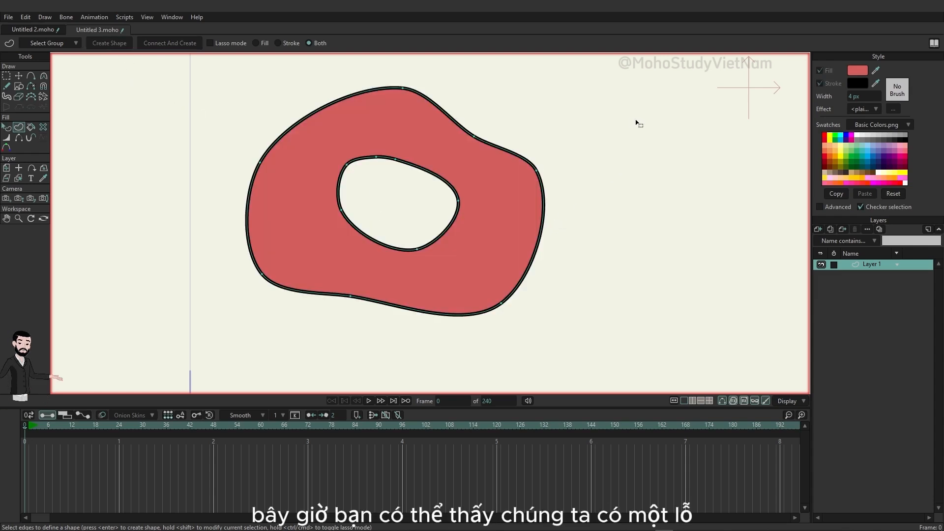
click(19, 76)
drag(395, 159, 404, 140)
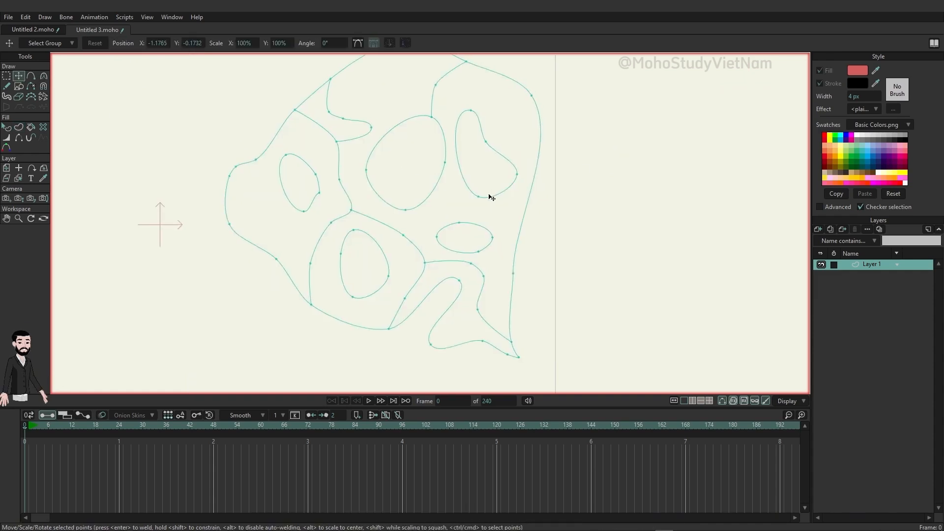
- Try selecting all points of the complex outline as one fillable shape, and clear the selection
drag(478, 207, 467, 217)
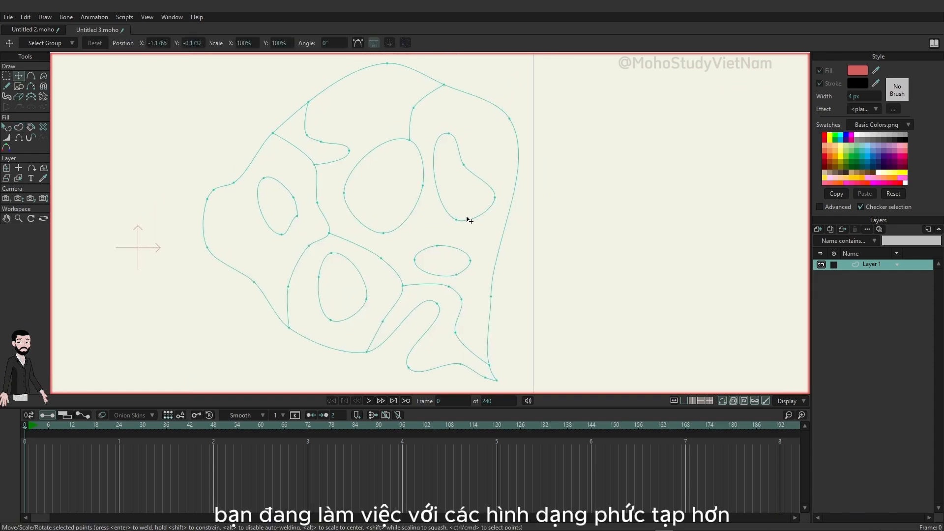
click(4, 76)
drag(450, 180, 514, 186)
scroll(508, 201, down, 4)
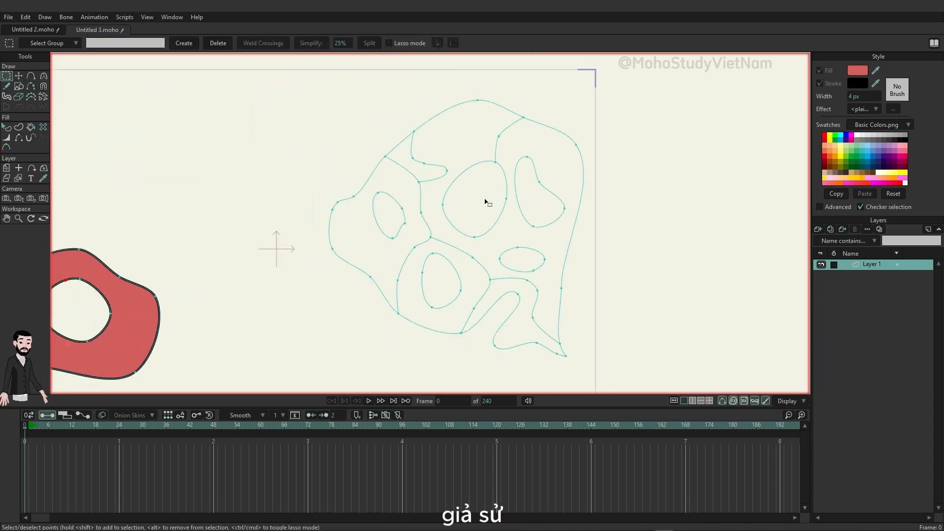
drag(340, 104, 597, 338)
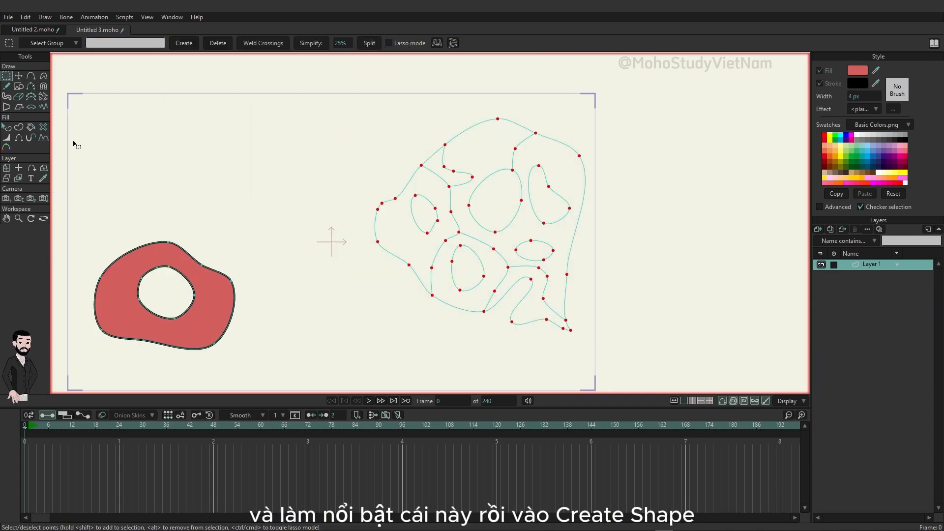
click(22, 129)
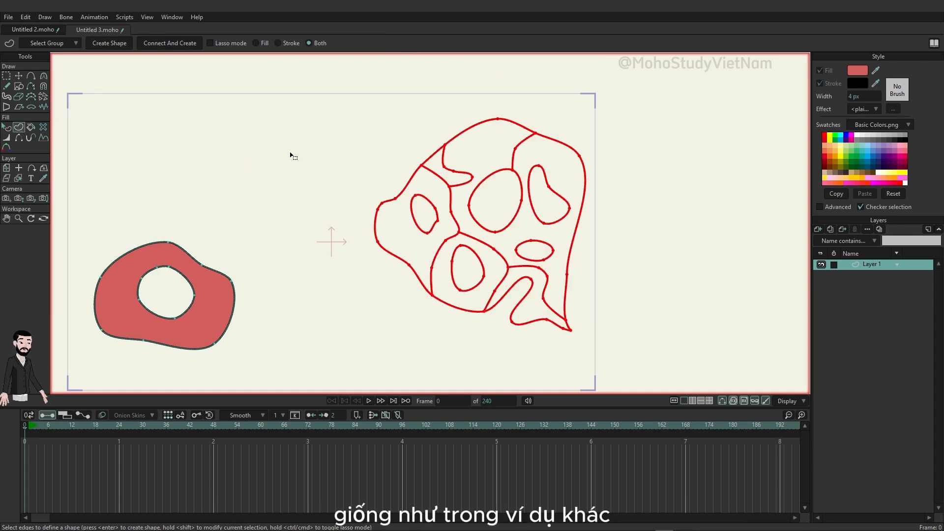
scroll(512, 245, up, 3)
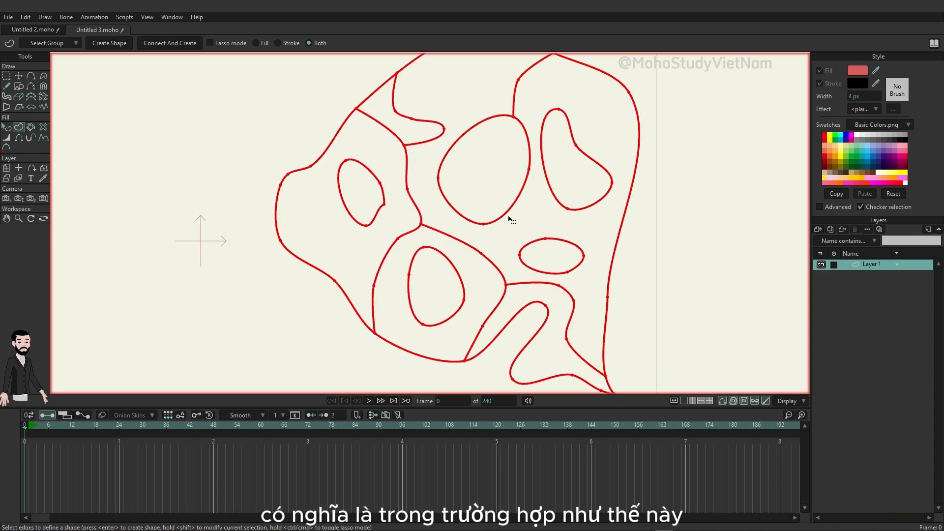
click(6, 76)
click(158, 147)
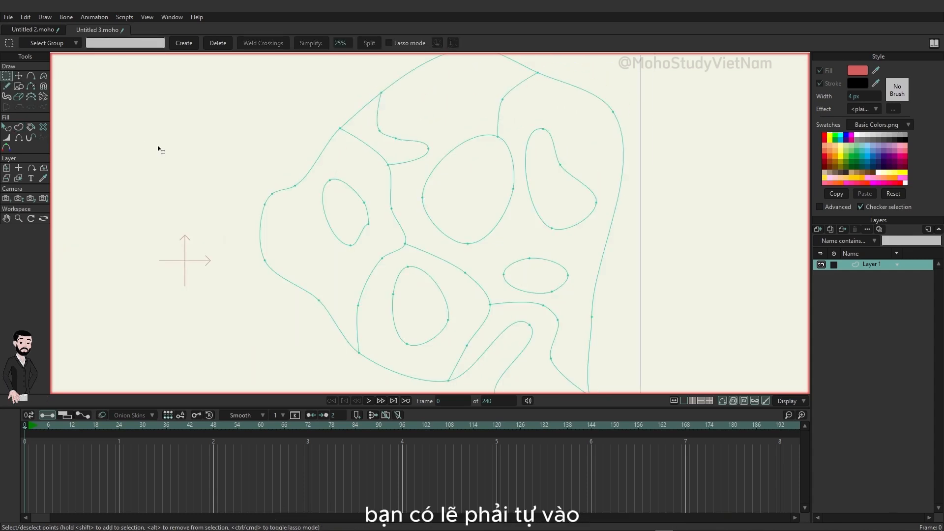
- Select the points around the complex outline's leftmost section and its small inner hole, and create a filled and stroked shape from them
drag(246, 142, 159, 140)
scroll(158, 141, up, 1)
scroll(158, 143, down, 1)
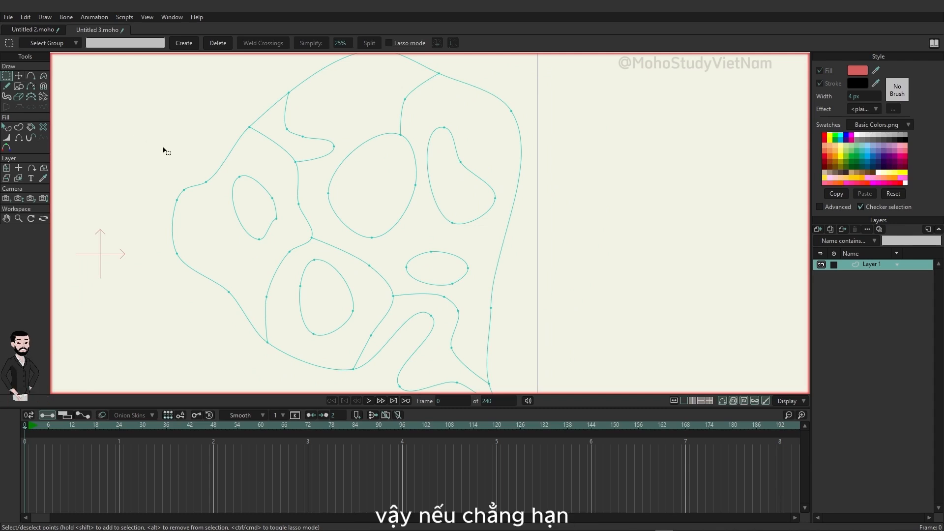
drag(226, 178, 288, 239)
drag(141, 135, 221, 241)
drag(158, 244, 239, 309)
drag(276, 357, 255, 288)
drag(278, 247, 323, 226)
drag(314, 225, 295, 196)
drag(285, 161, 294, 166)
drag(235, 115, 268, 145)
drag(228, 173, 283, 245)
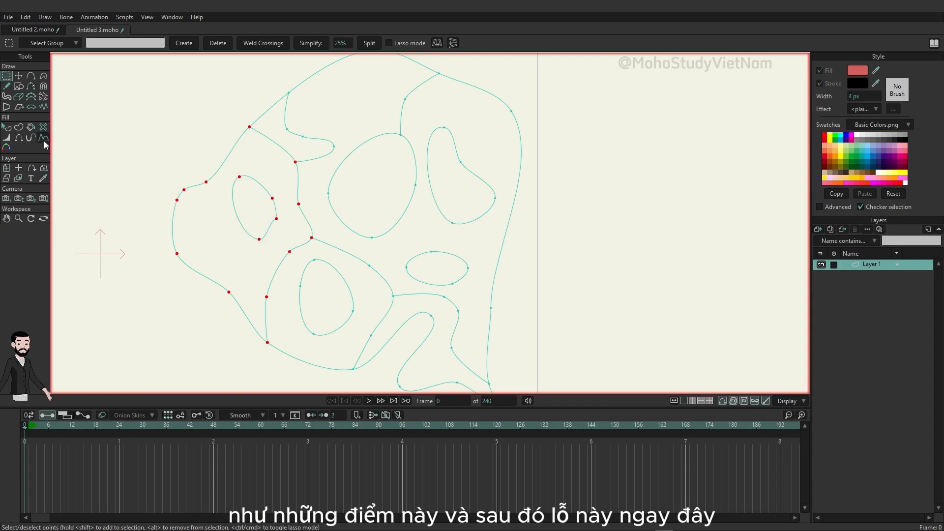
click(19, 128)
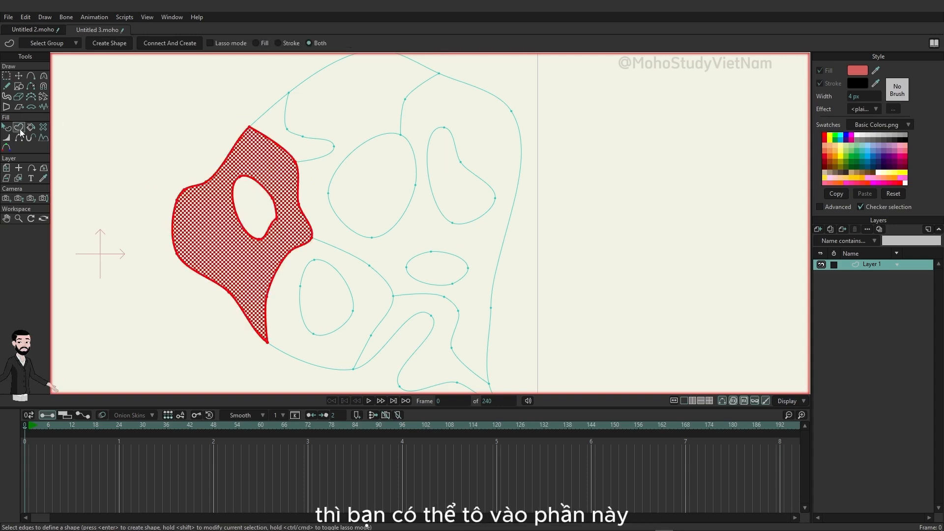
click(109, 43)
- Fill the large upper section, the lower section around the oval hole and the tail section with the Paint Bucket
drag(413, 249, 346, 237)
drag(289, 178, 274, 198)
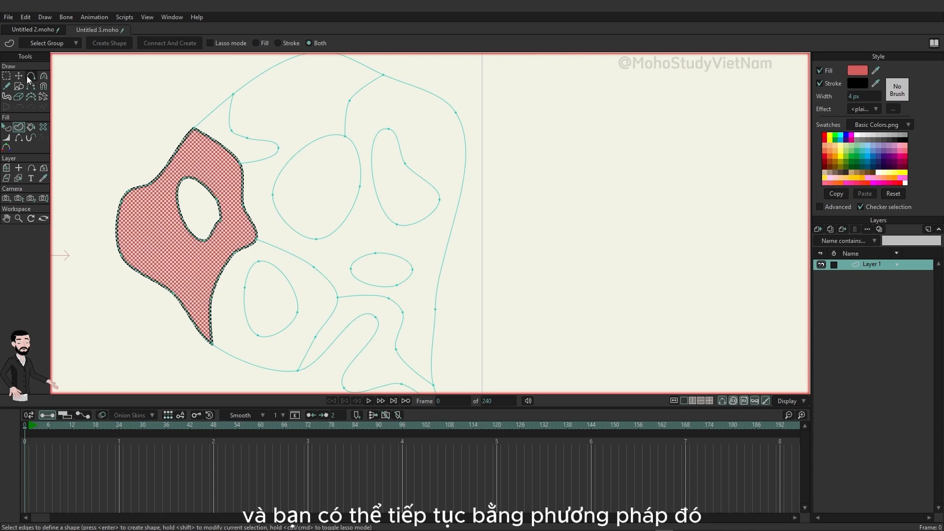
key(p)
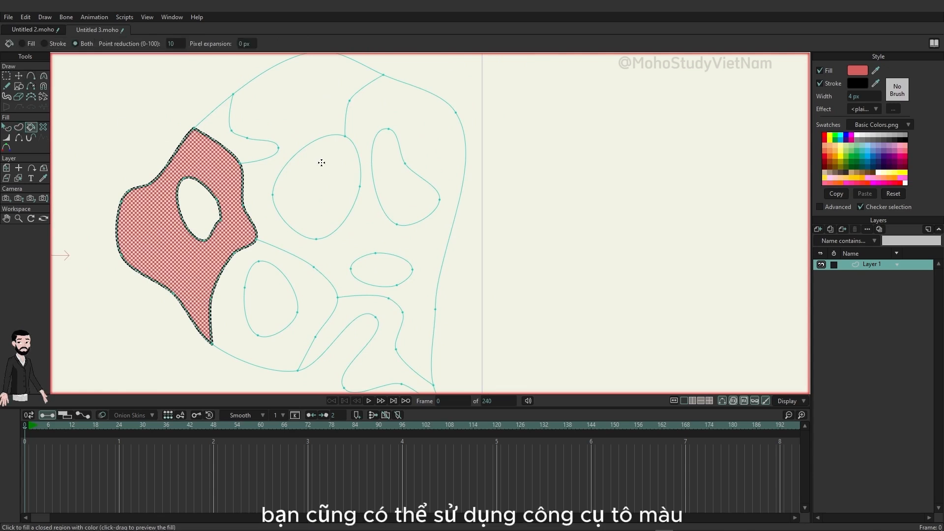
drag(311, 101, 327, 127)
click(322, 101)
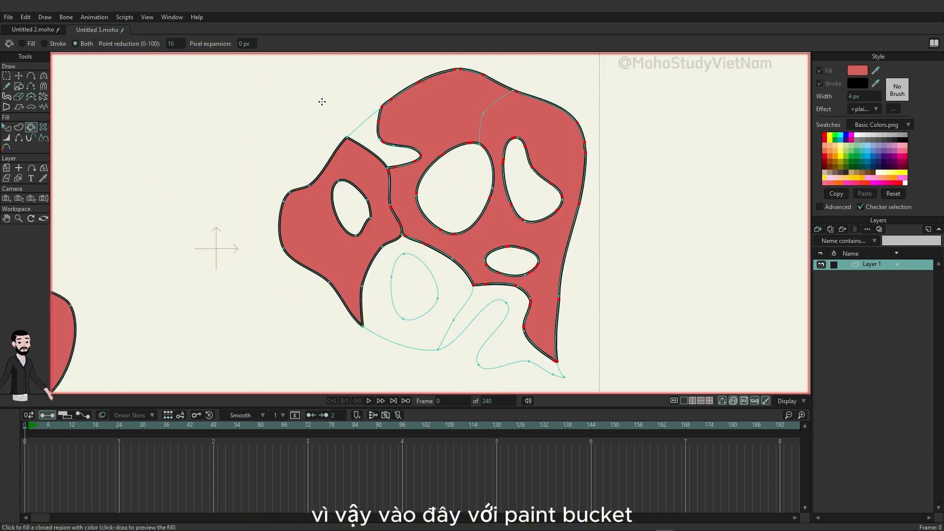
drag(472, 166, 366, 189)
click(344, 304)
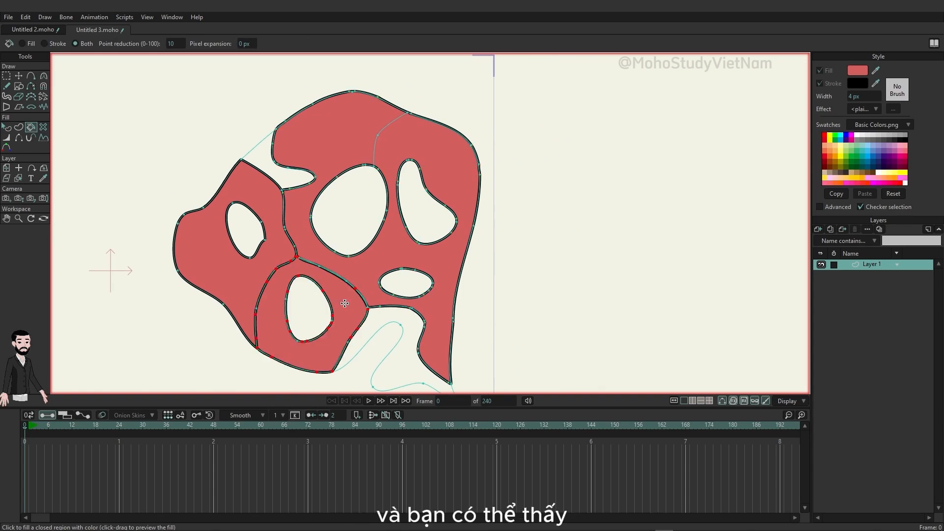
click(404, 320)
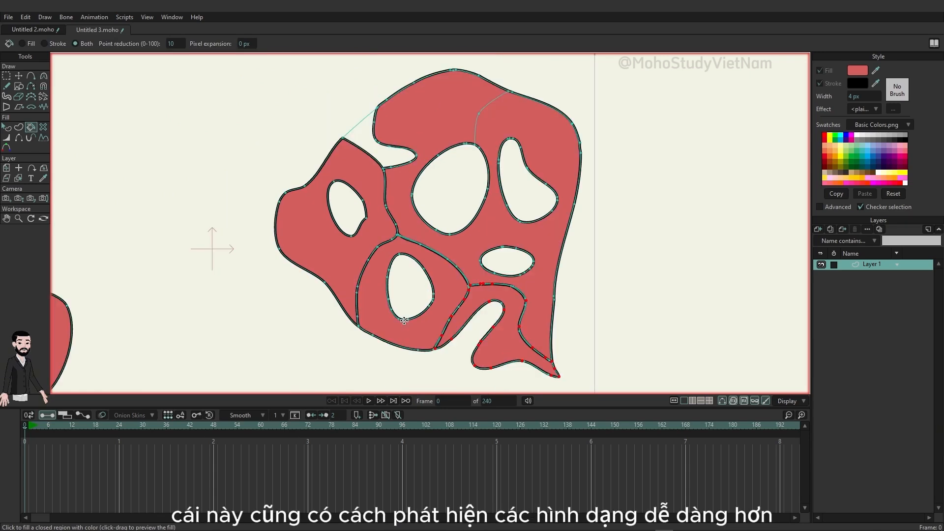
- Move points on the border between the large upper section and the lower oval-hole section to pull their edges apart
scroll(278, 264, up, 5)
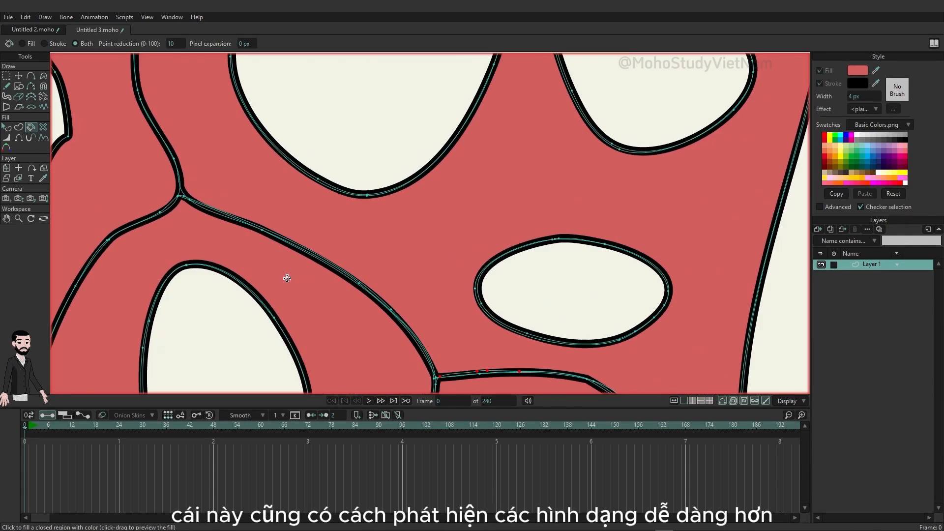
click(22, 74)
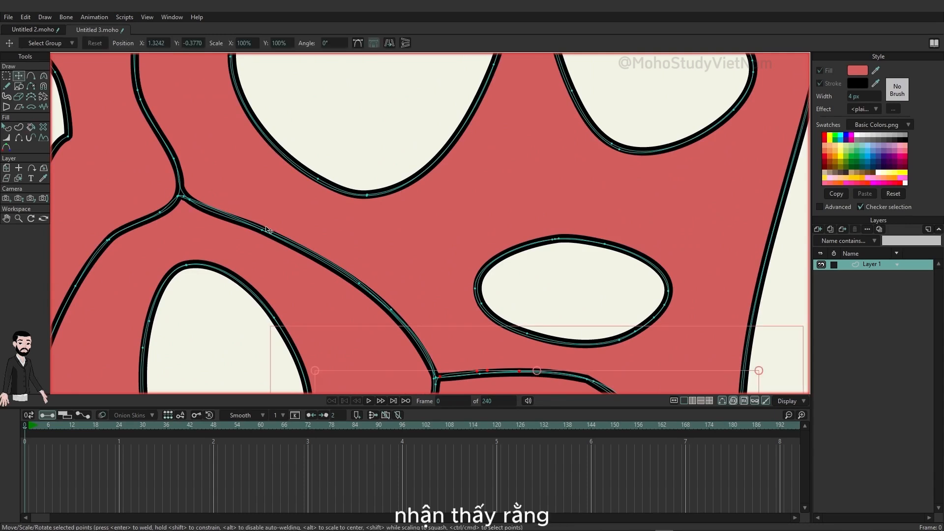
mouse_move(260, 237)
mouse_down()
mouse_move(264, 221)
mouse_move(277, 230)
mouse_up()
drag(365, 287, 304, 285)
mouse_move(392, 308)
mouse_down()
mouse_move(306, 261)
mouse_move(337, 244)
mouse_move(305, 262)
mouse_up()
scroll(407, 225, up, 5)
scroll(412, 229, down, 6)
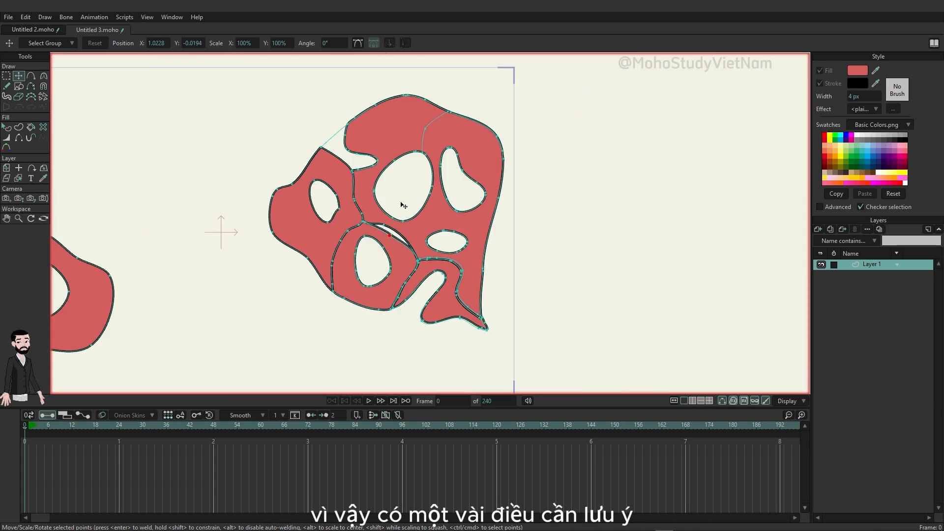
- Draw an unclosed rounded outline in the empty area above the ring shape, leaving a small gap at its top
drag(386, 249, 380, 263)
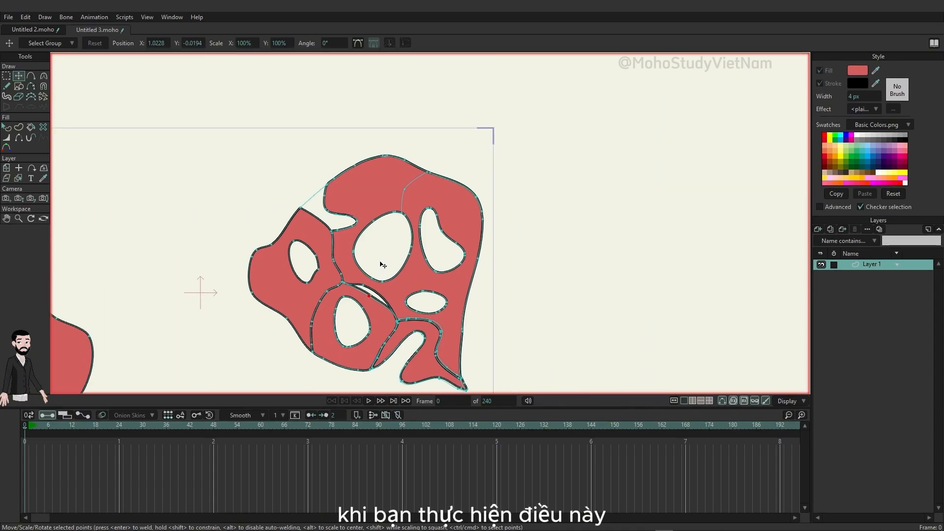
drag(379, 253, 593, 273)
click(31, 76)
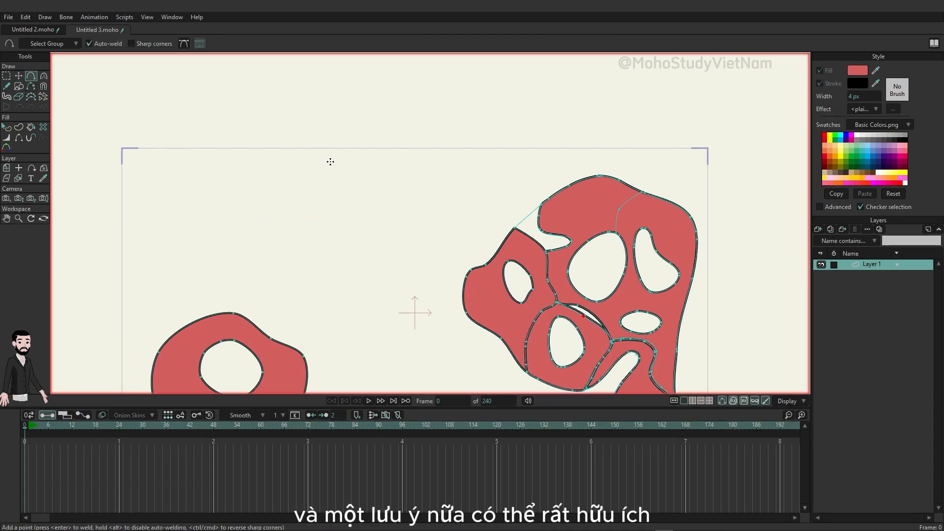
mouse_move(323, 161)
mouse_down()
mouse_move(278, 180)
mouse_move(277, 219)
mouse_move(317, 271)
mouse_move(389, 243)
mouse_move(379, 195)
mouse_move(359, 164)
mouse_move(346, 166)
mouse_up()
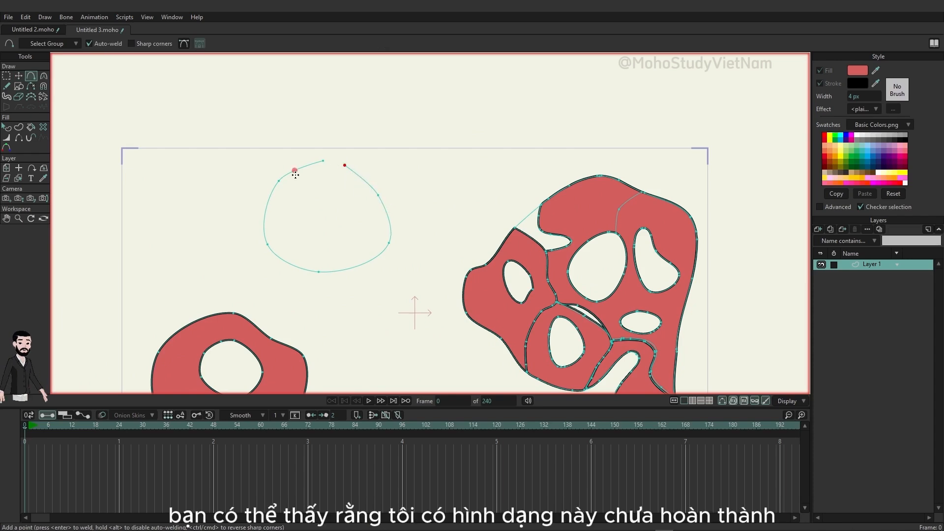
- Select all edges of the open outline, close and fill it with Connect And Create, and clear the selection
click(18, 127)
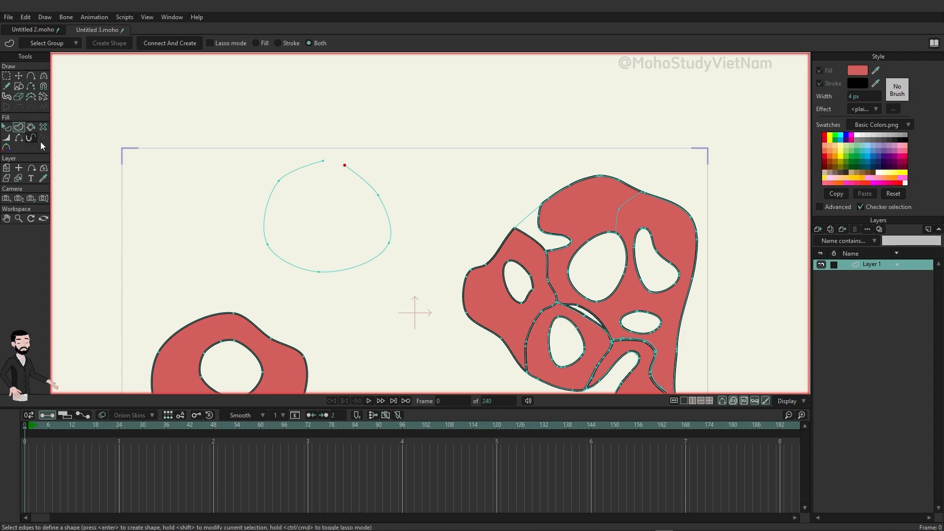
drag(226, 152, 475, 261)
scroll(399, 245, up, 3)
scroll(426, 241, up, 1)
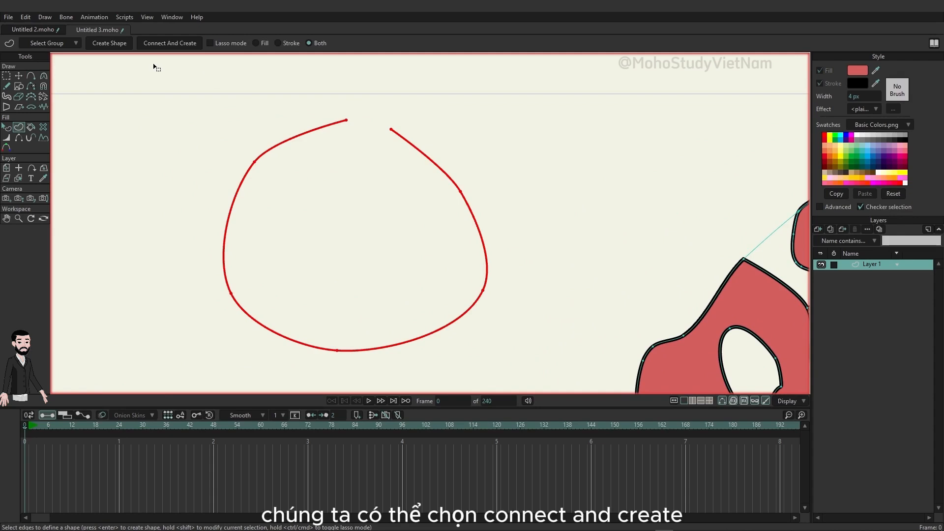
click(170, 43)
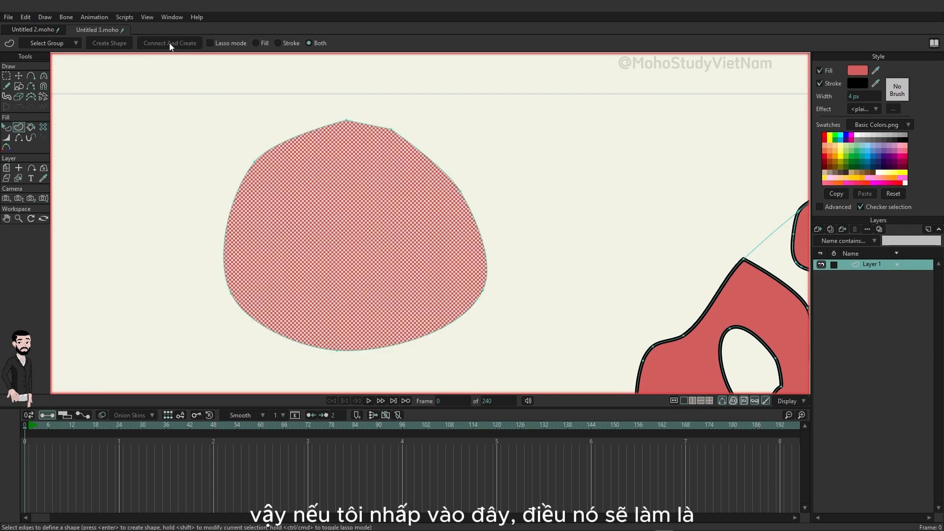
click(6, 76)
click(190, 138)
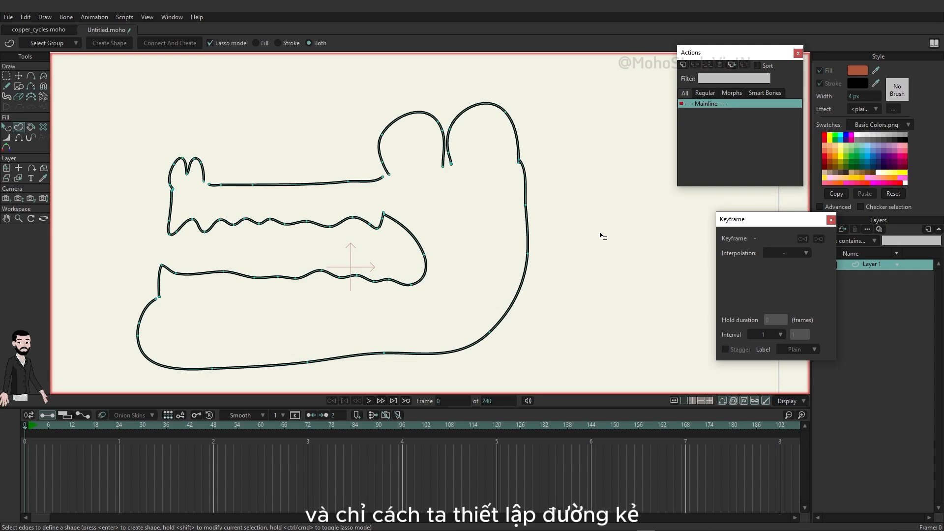
- Examine the crocodile head outline for open gaps around the eyes, nose and lower jaw
scroll(542, 204, up, 3)
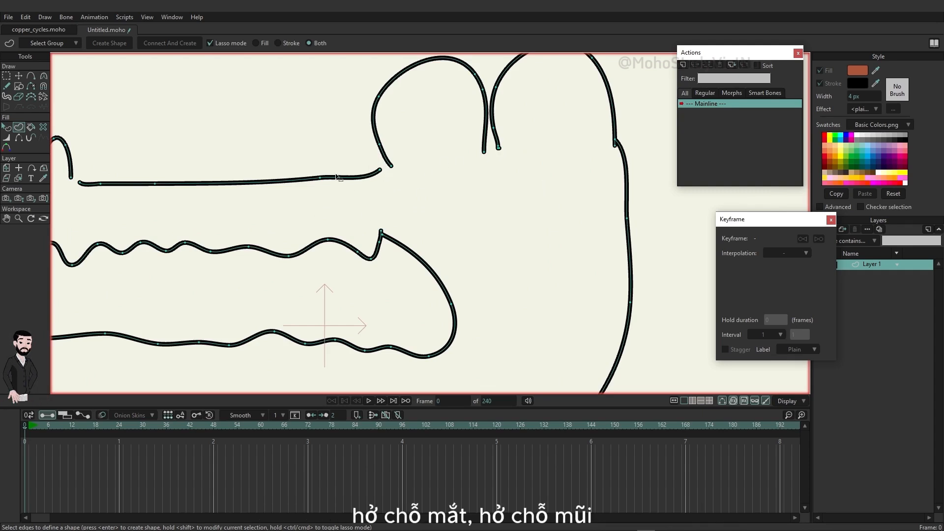
scroll(339, 178, down, 3)
scroll(186, 286, up, 3)
drag(185, 284, 190, 266)
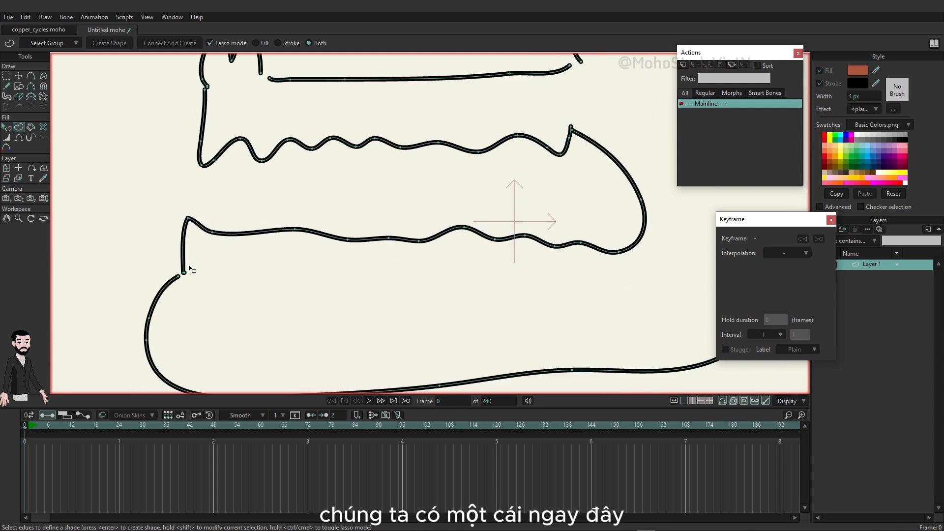
drag(446, 275, 308, 216)
scroll(308, 217, down, 4)
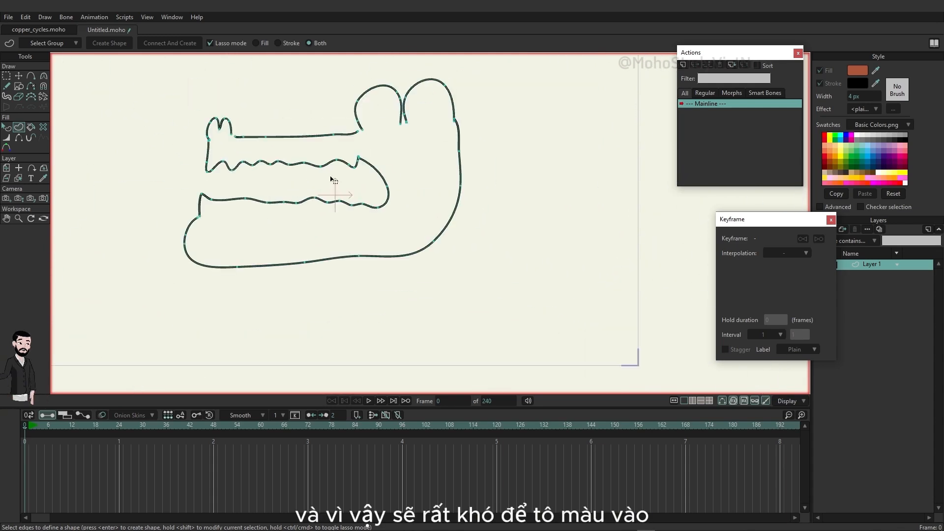
- Select all edges of the crocodile head outline and close and fill it with Connect And Create
drag(340, 171, 361, 235)
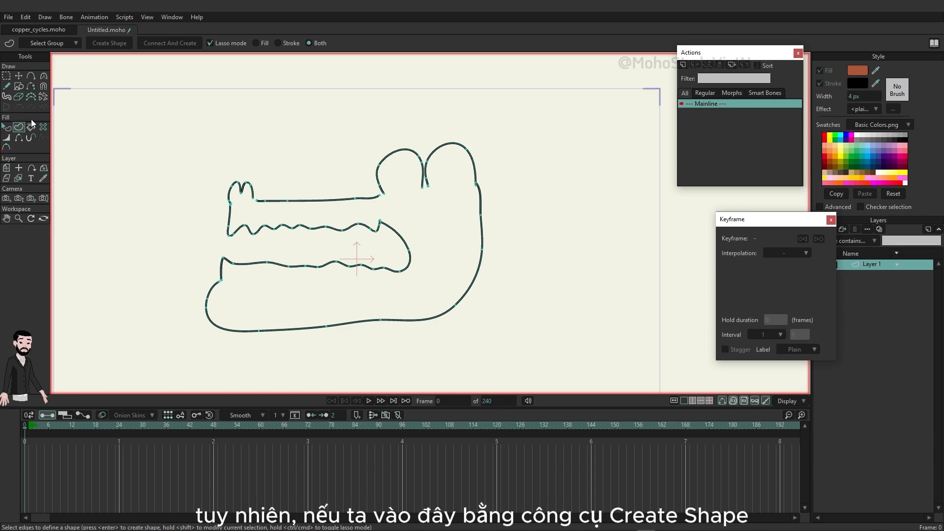
mouse_move(140, 105)
mouse_down()
mouse_move(226, 181)
mouse_move(193, 139)
mouse_move(202, 134)
mouse_up()
key(ctrl+a)
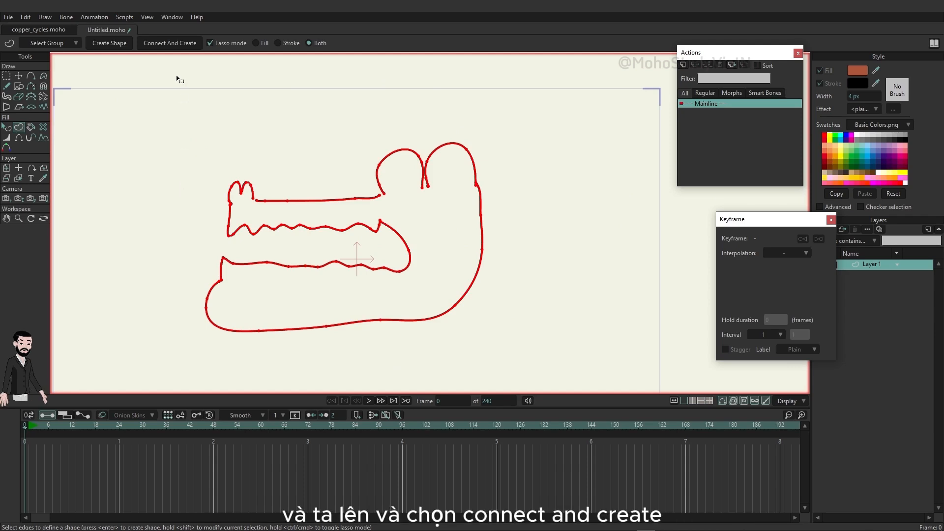
click(172, 45)
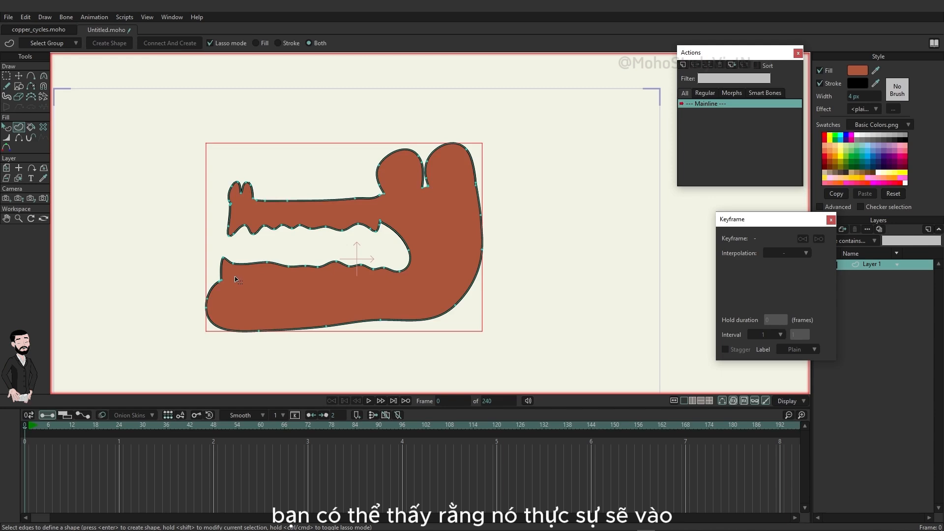
- Inspect the filled crocodile head up close at the former gaps along the lower jaw, snout and eyes
scroll(244, 279, up, 5)
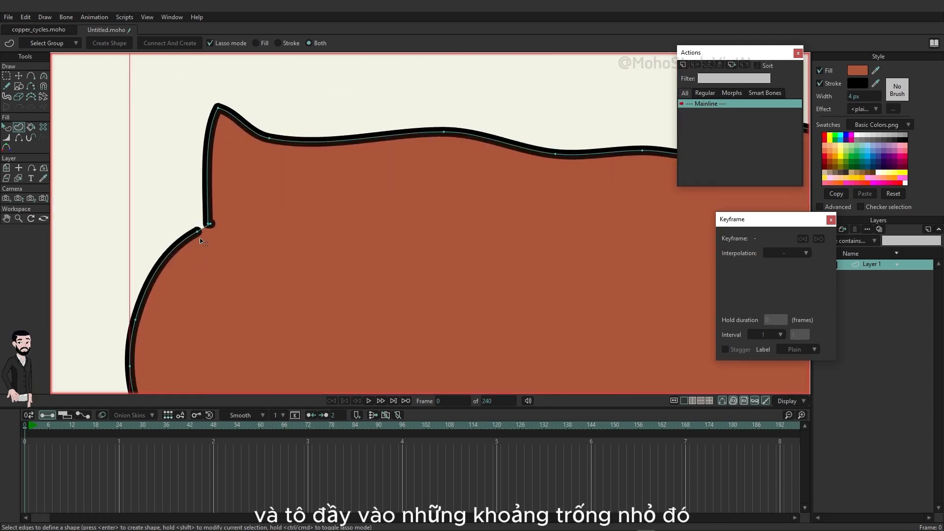
drag(274, 152, 273, 391)
scroll(292, 215, down, 2)
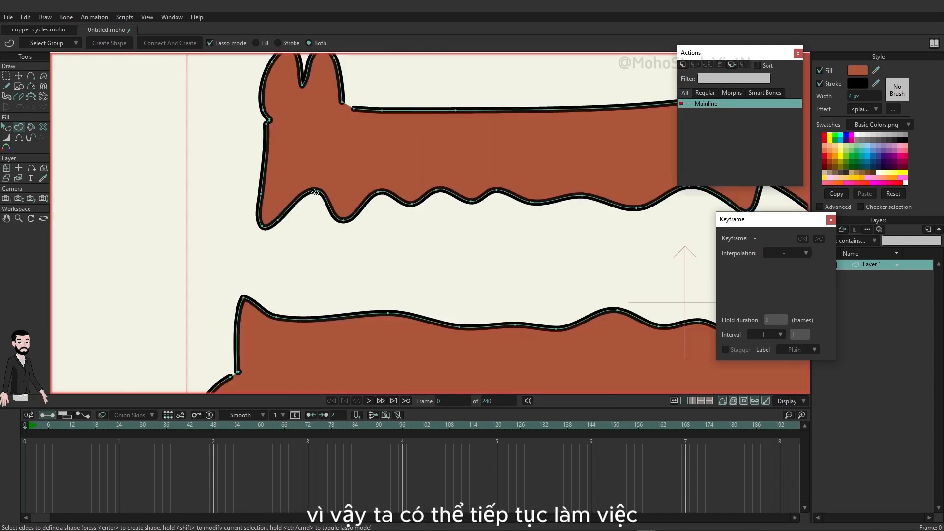
drag(339, 106, 300, 232)
drag(466, 289, 175, 288)
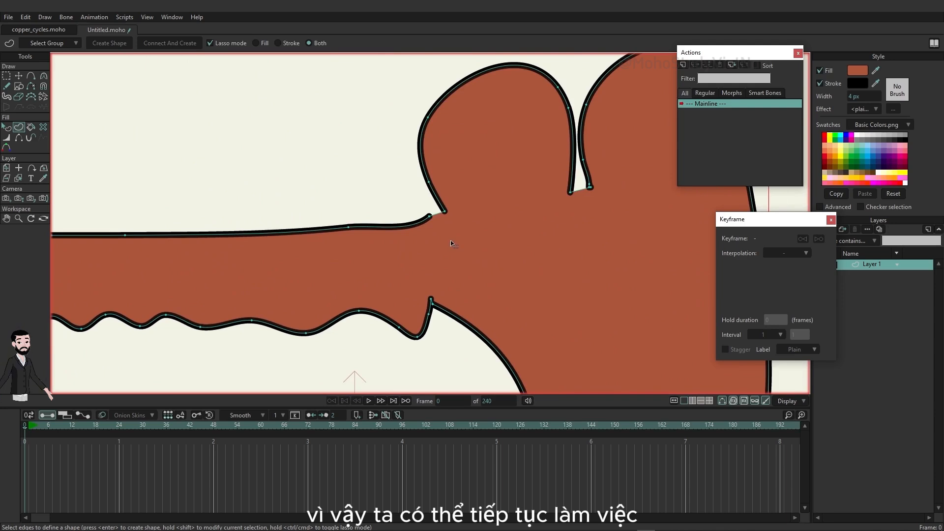
drag(586, 224, 415, 253)
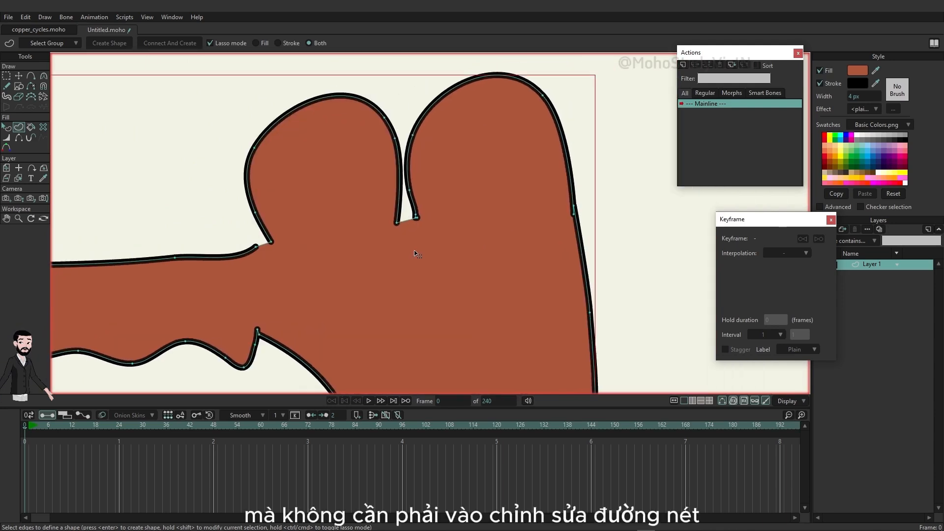
scroll(415, 253, down, 5)
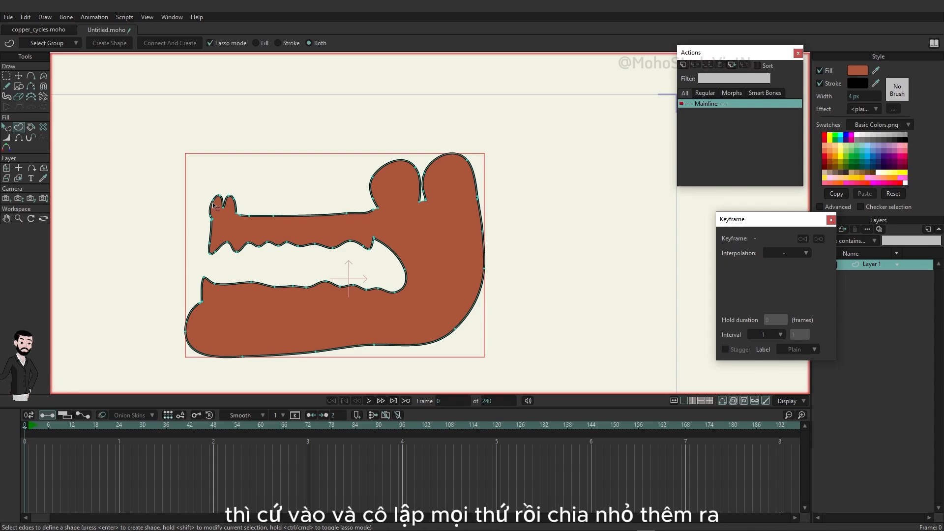
- Lasso-select the edges around the crocodile's nose, followed by the edges at the front of the lower jaw
mouse_move(216, 176)
mouse_down()
mouse_move(188, 245)
mouse_move(214, 264)
mouse_move(328, 280)
mouse_move(380, 260)
mouse_move(373, 196)
mouse_move(215, 177)
mouse_up()
mouse_move(189, 266)
mouse_down()
mouse_move(175, 342)
mouse_move(277, 340)
mouse_move(188, 267)
mouse_up()
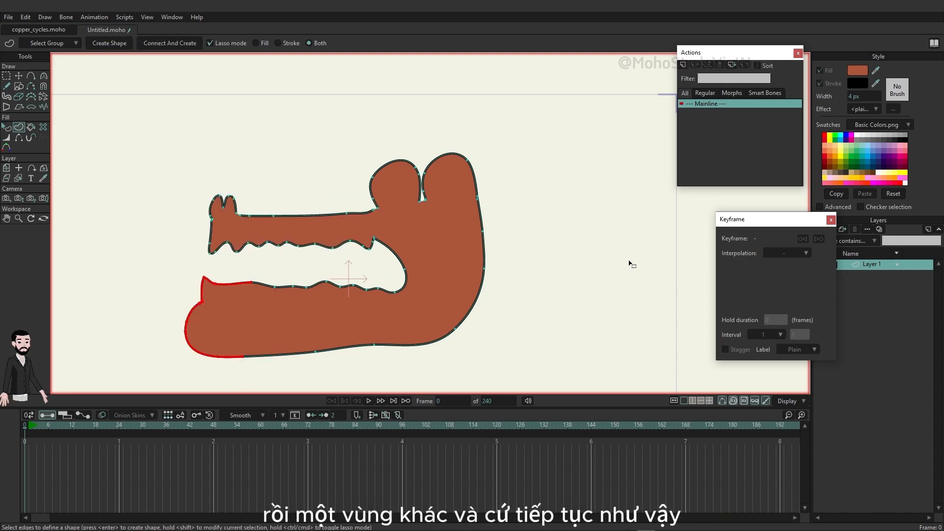